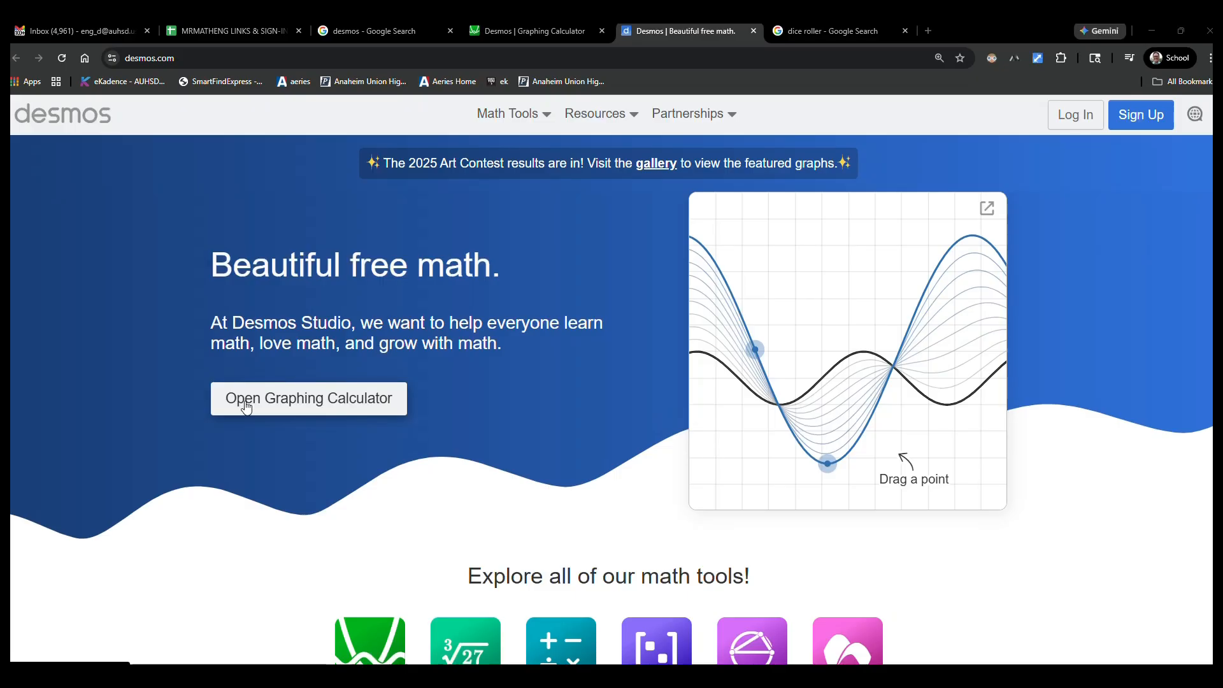
Step: Open the graphing calculator and set its display to large text with reverse contrast
click(243, 399)
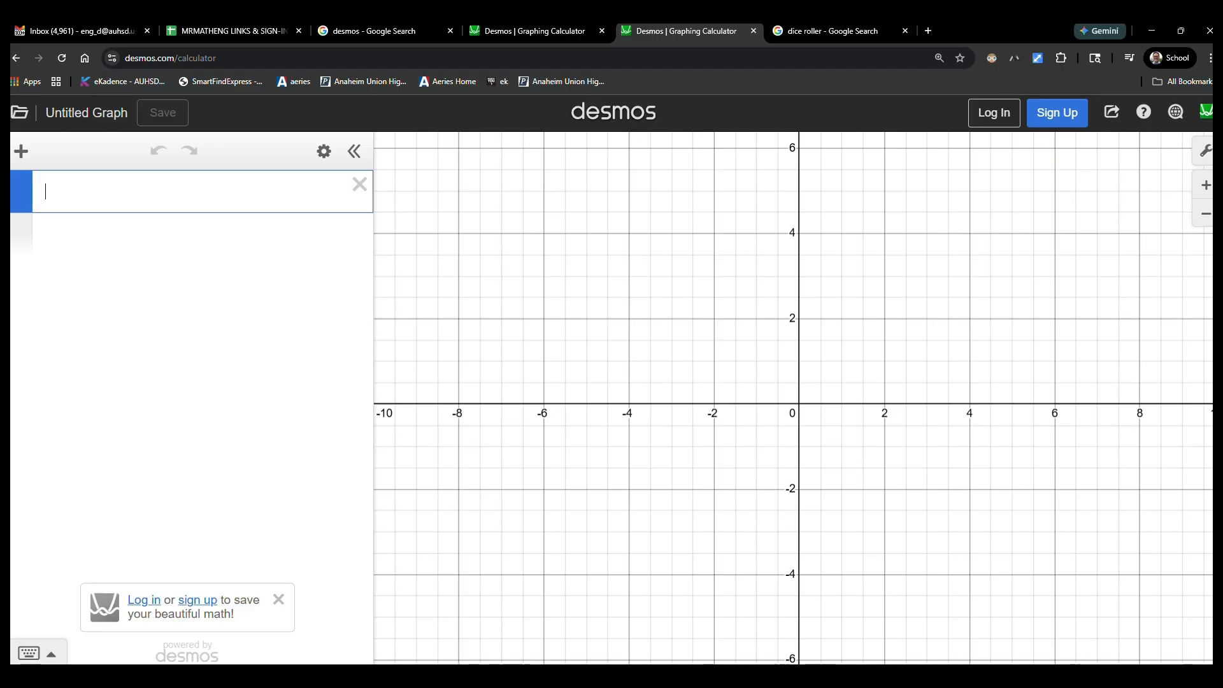
click(1206, 154)
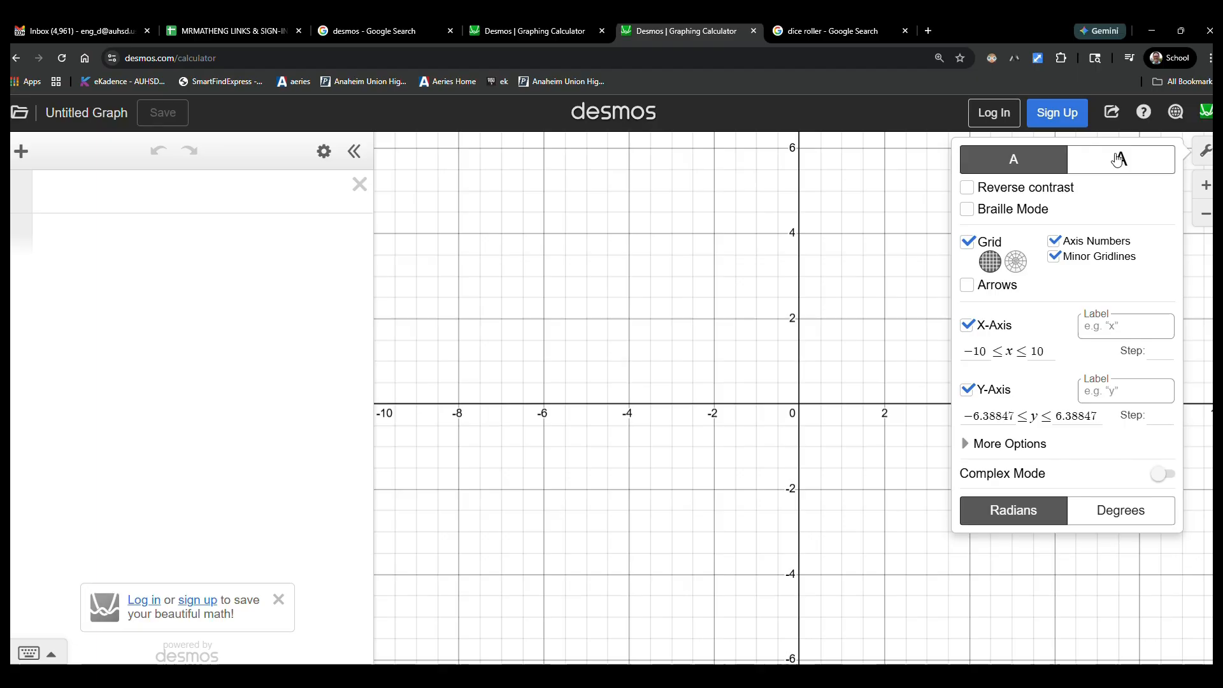
click(1108, 159)
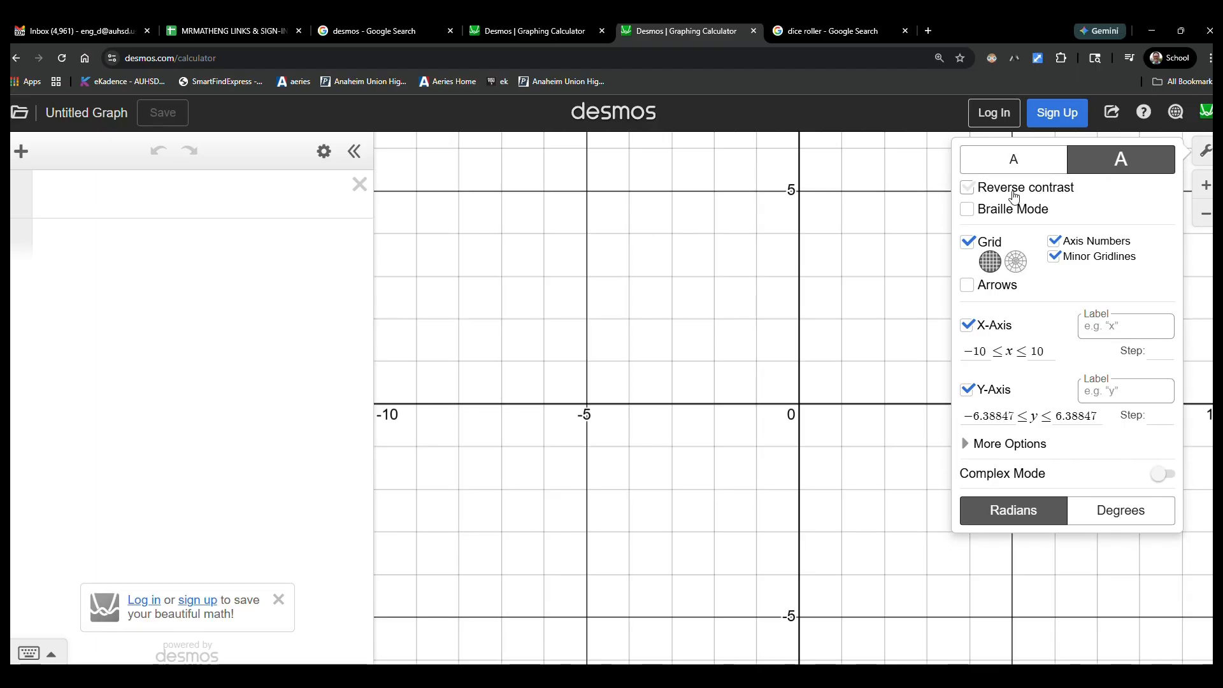
click(967, 197)
click(967, 196)
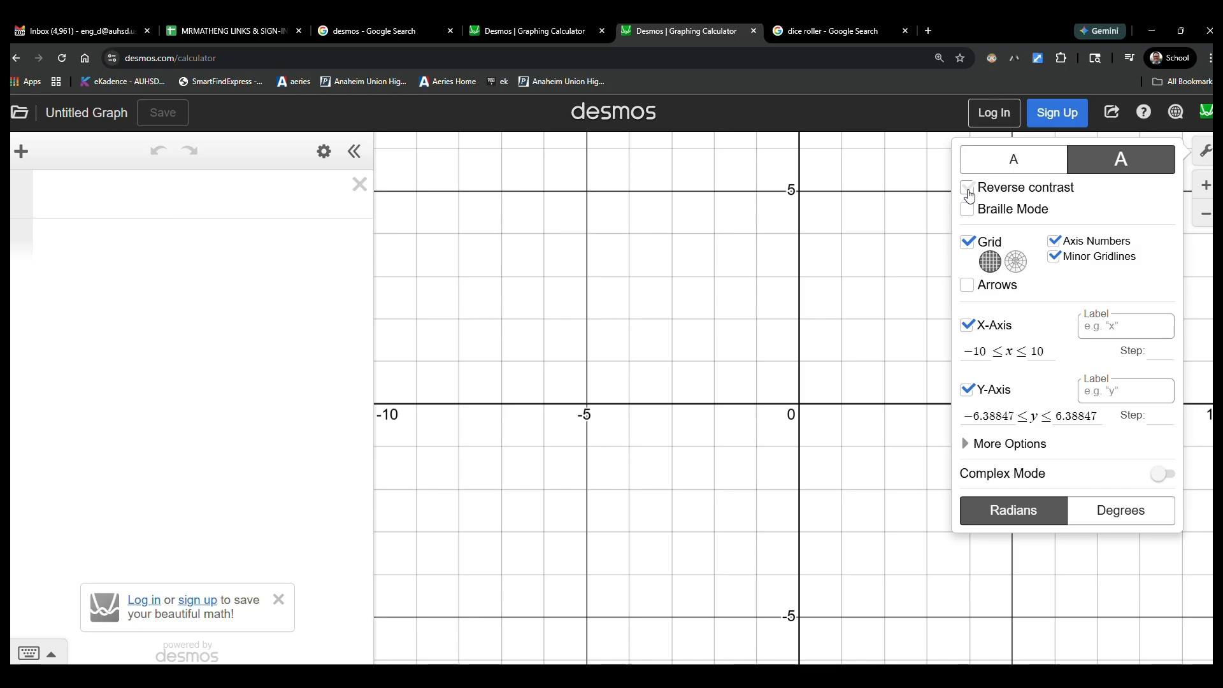
click(969, 195)
click(969, 195)
click(969, 195)
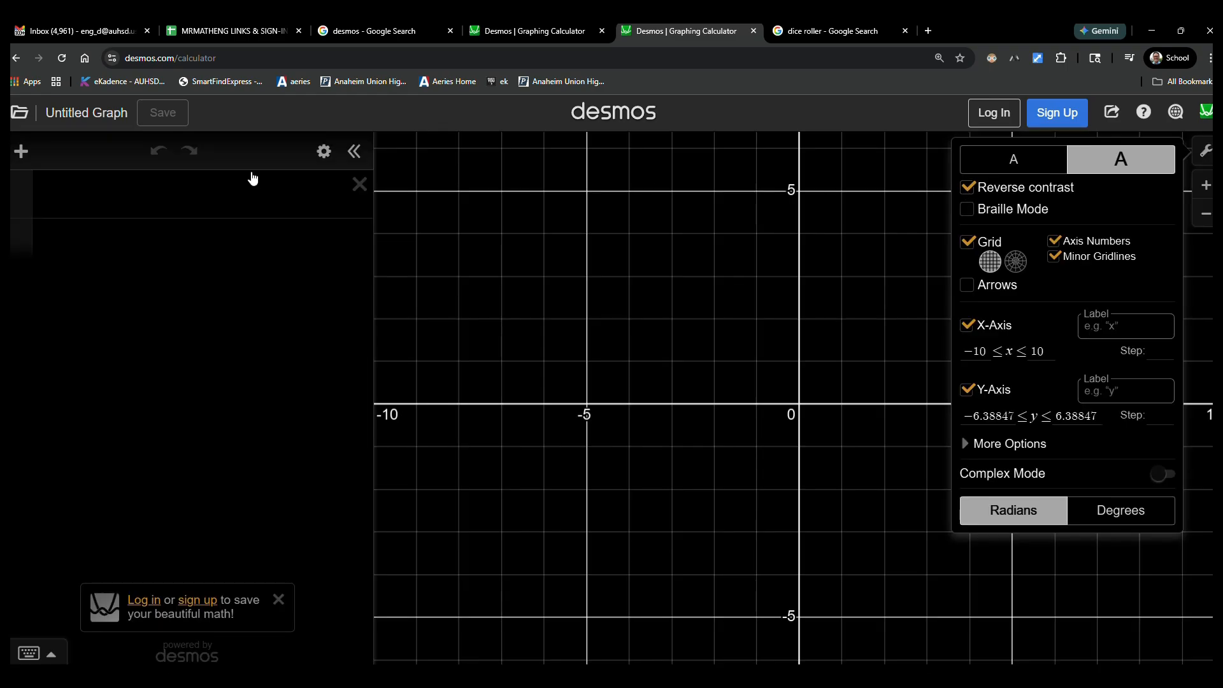
Step: Enter .86xx as the first expression, writing the squared term as x times x instead of with an exponent
click(225, 199)
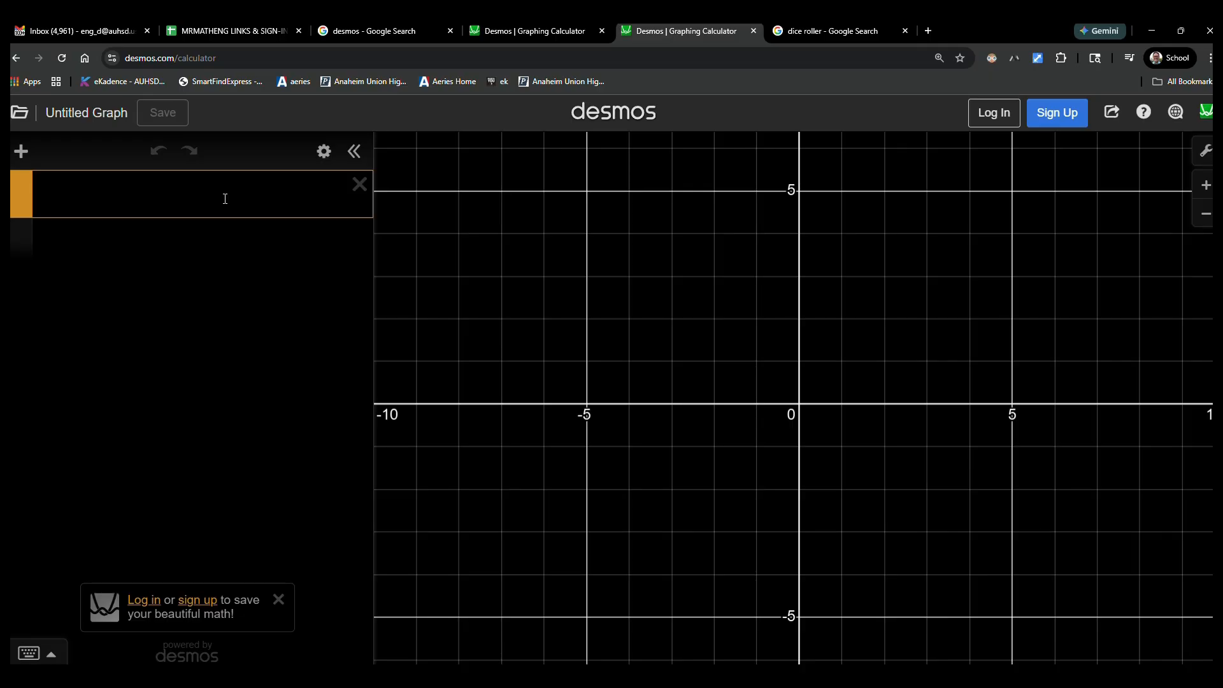
text(.86)
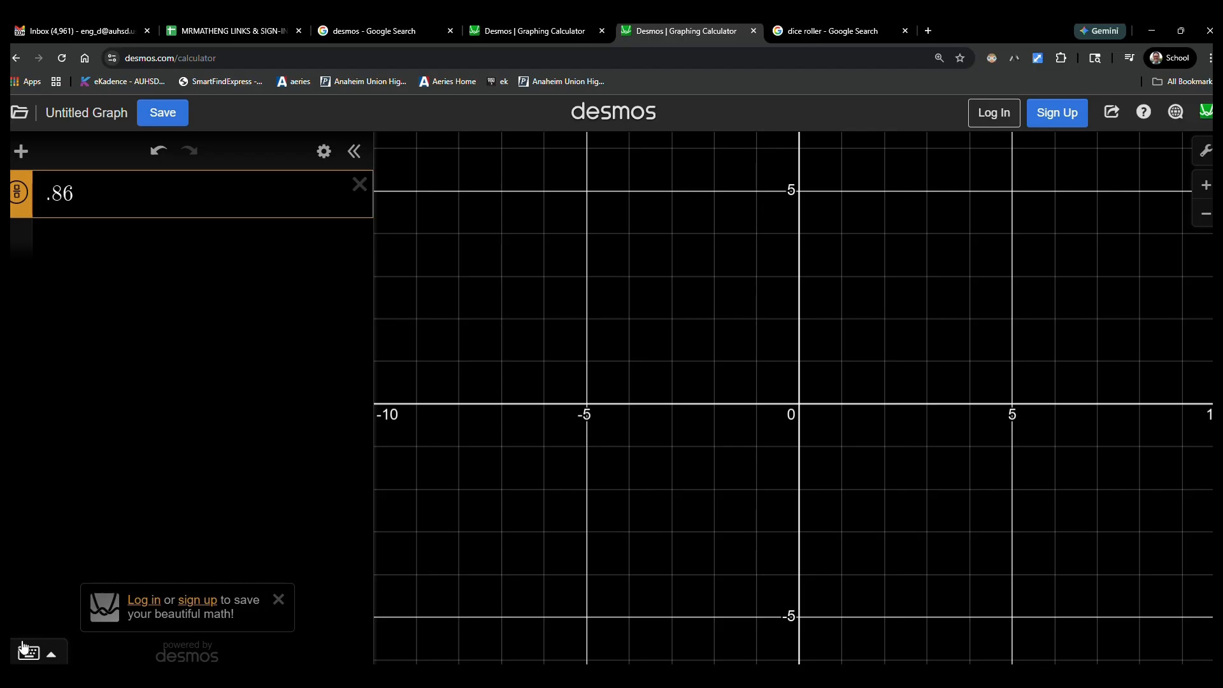
click(37, 657)
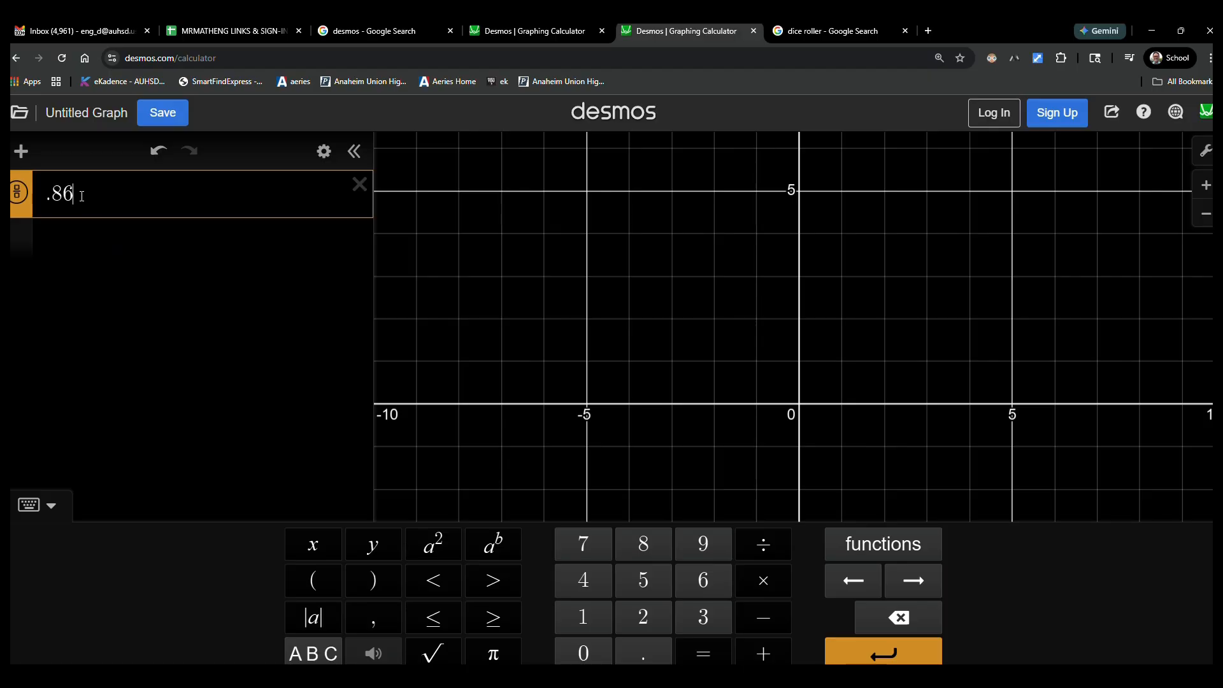
click(315, 546)
click(442, 555)
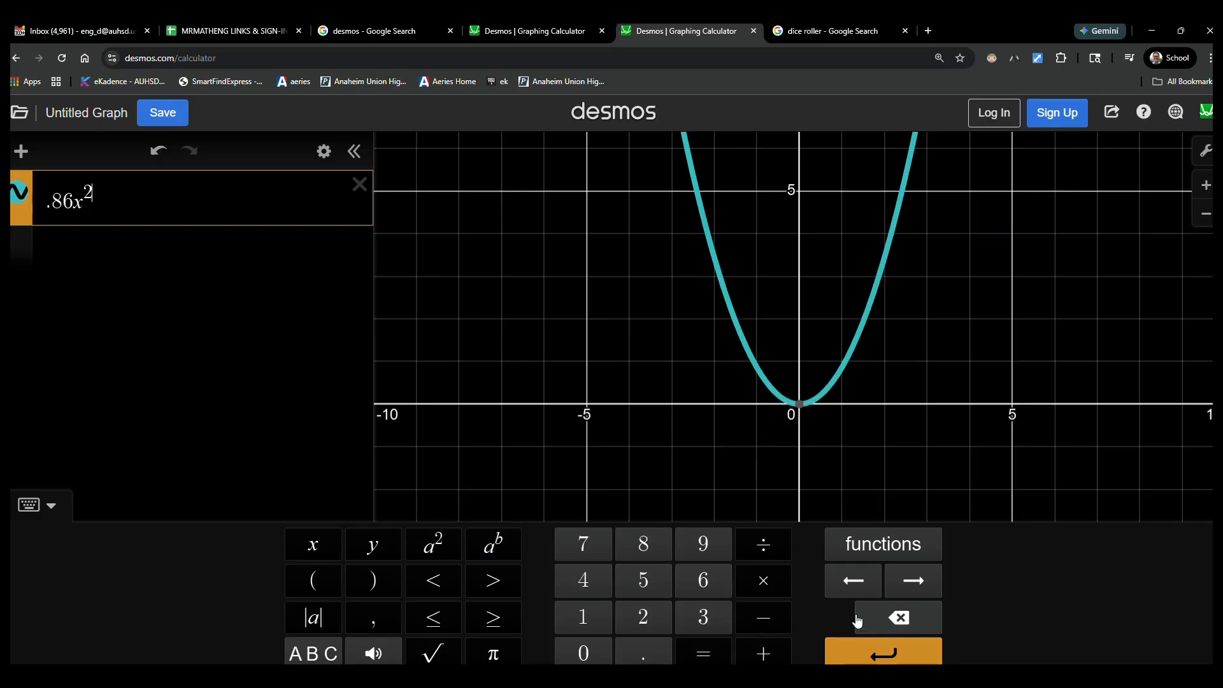
click(892, 618)
click(892, 618)
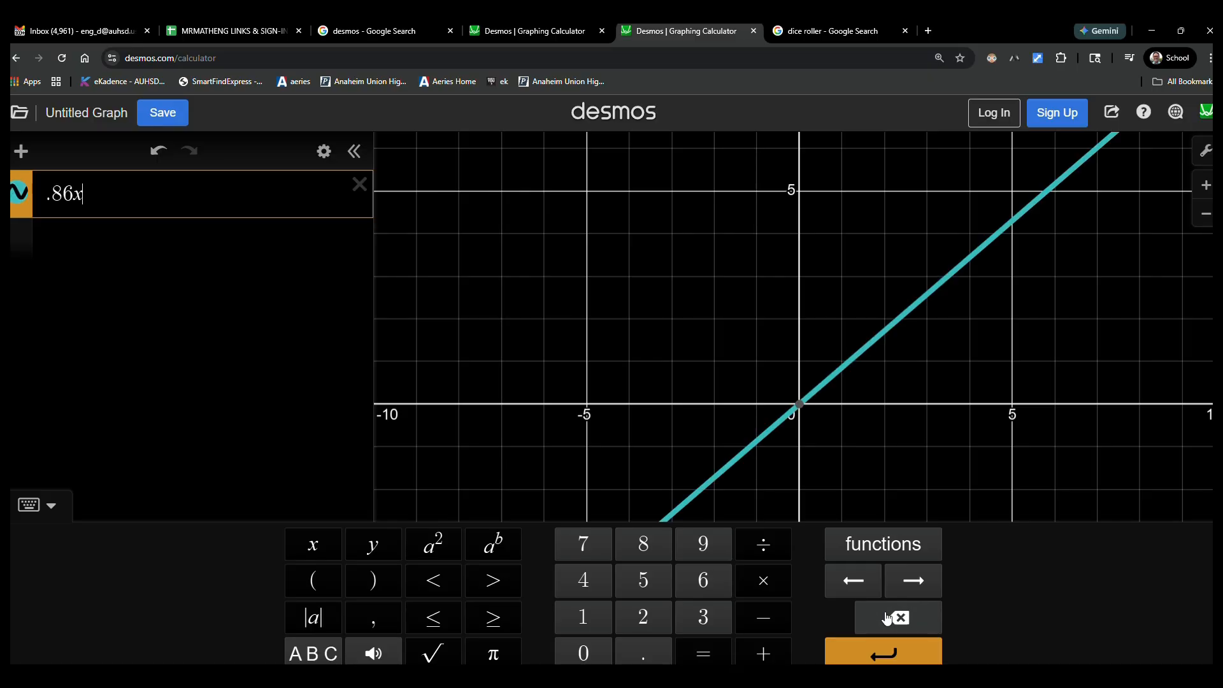
click(305, 549)
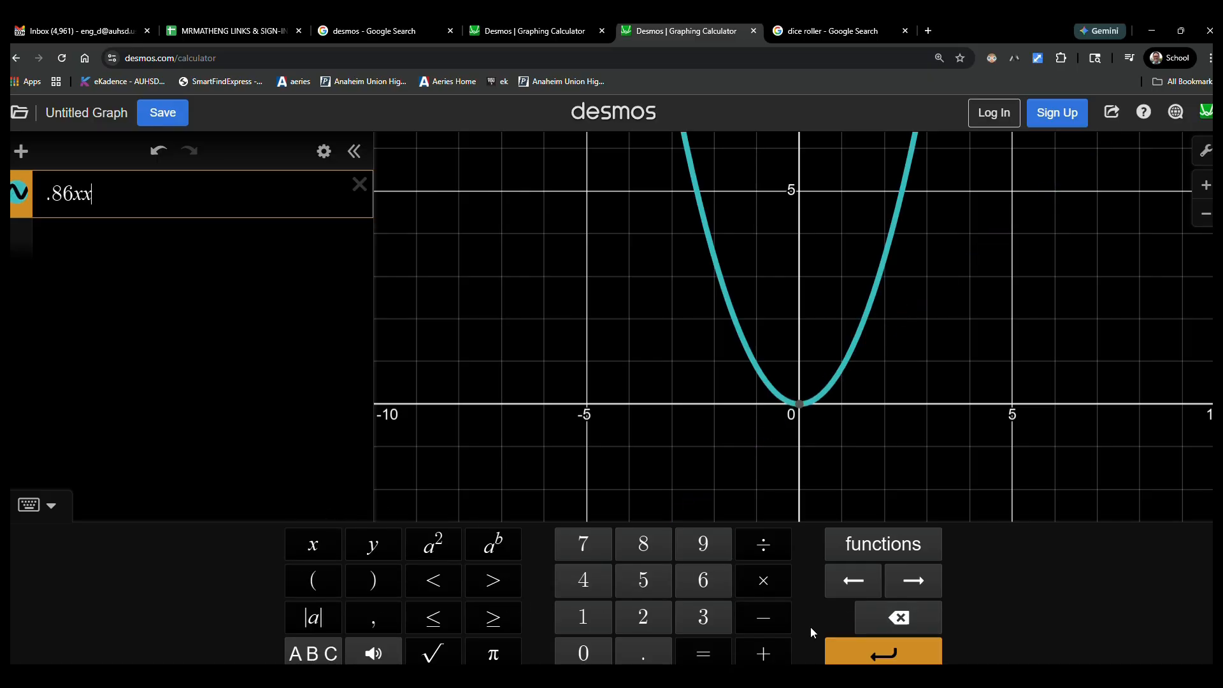
Step: Extend the expression with the terms − 16.69x + 80.9
click(764, 621)
click(599, 625)
click(700, 593)
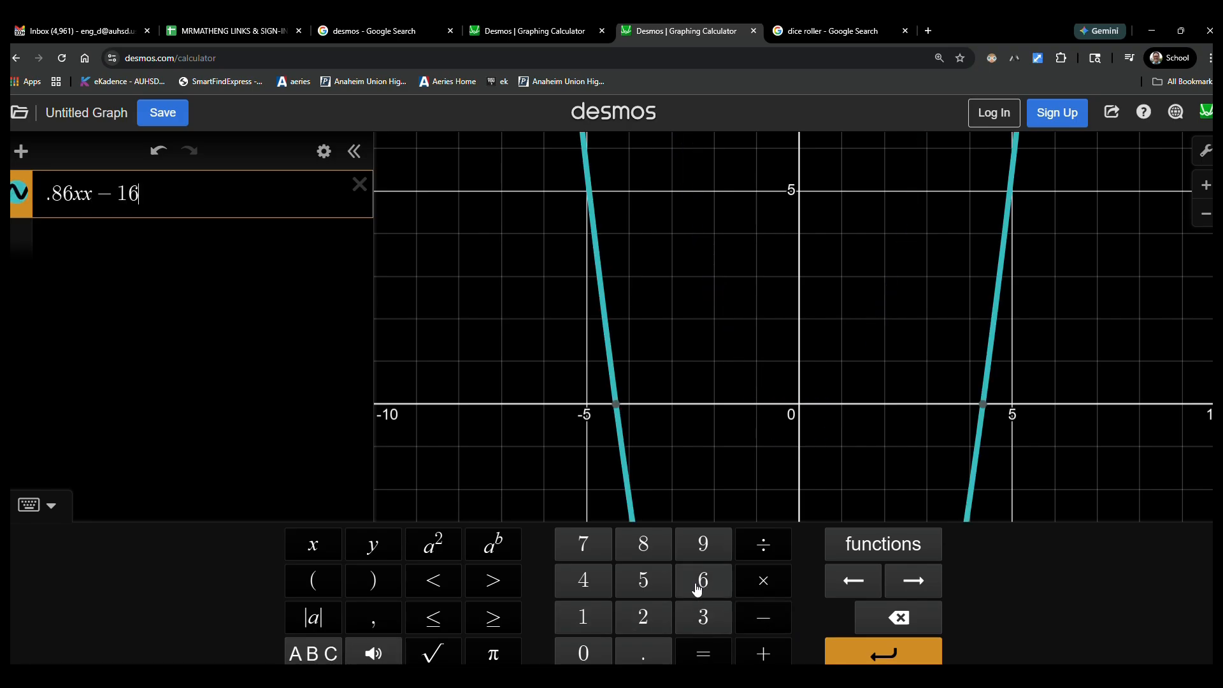
click(639, 654)
click(703, 581)
click(704, 547)
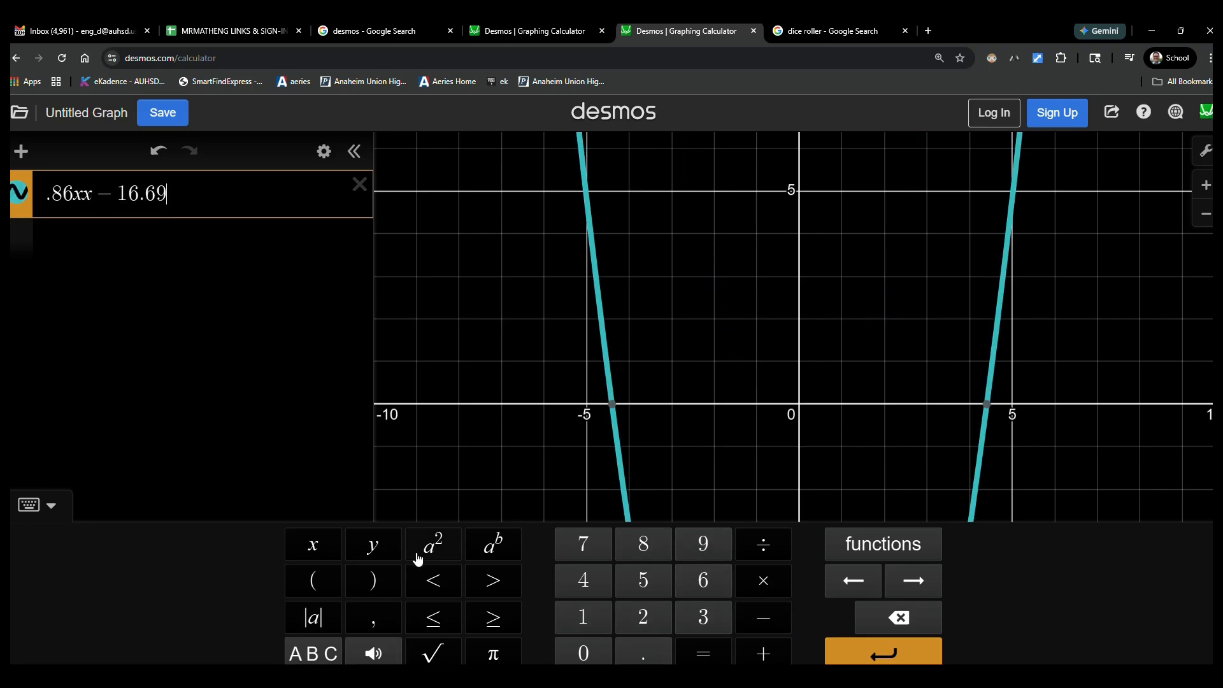
click(326, 554)
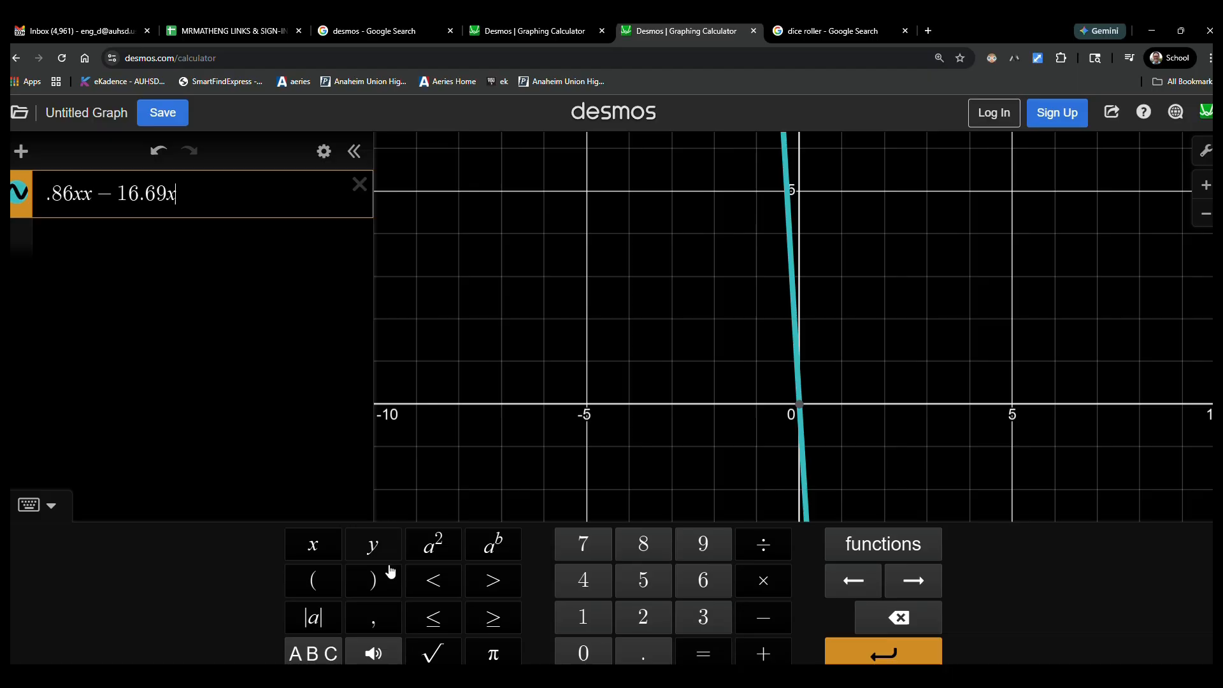
click(765, 653)
click(640, 543)
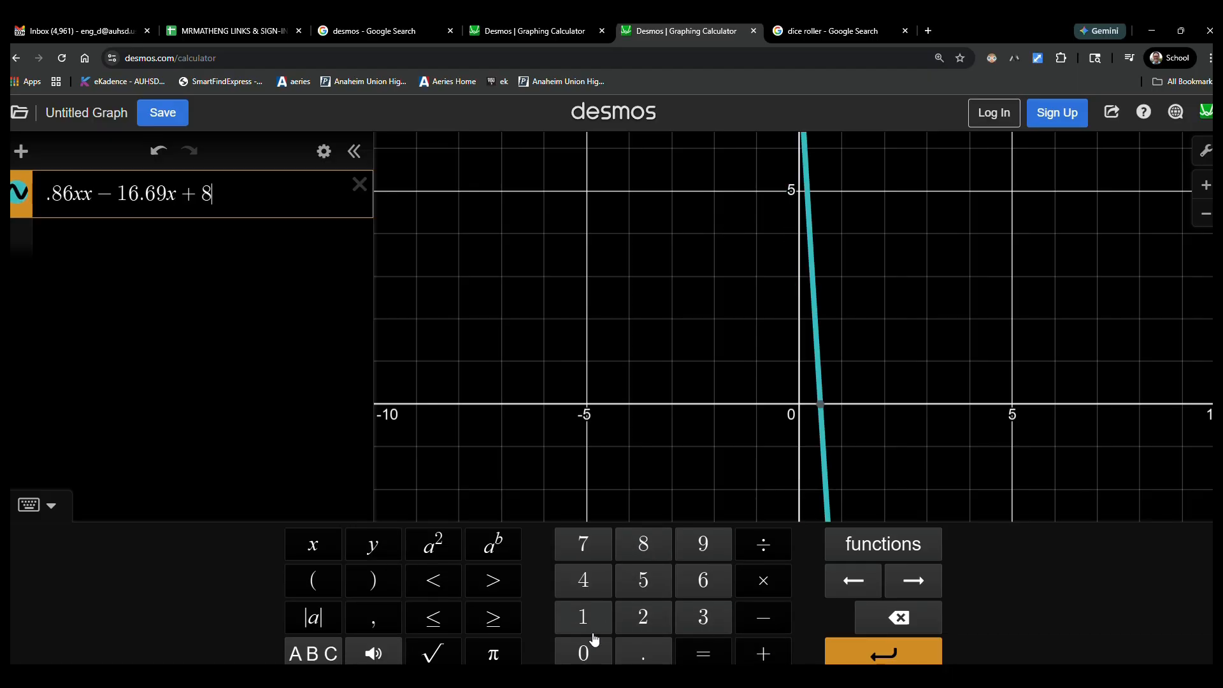
click(585, 653)
click(642, 653)
click(703, 547)
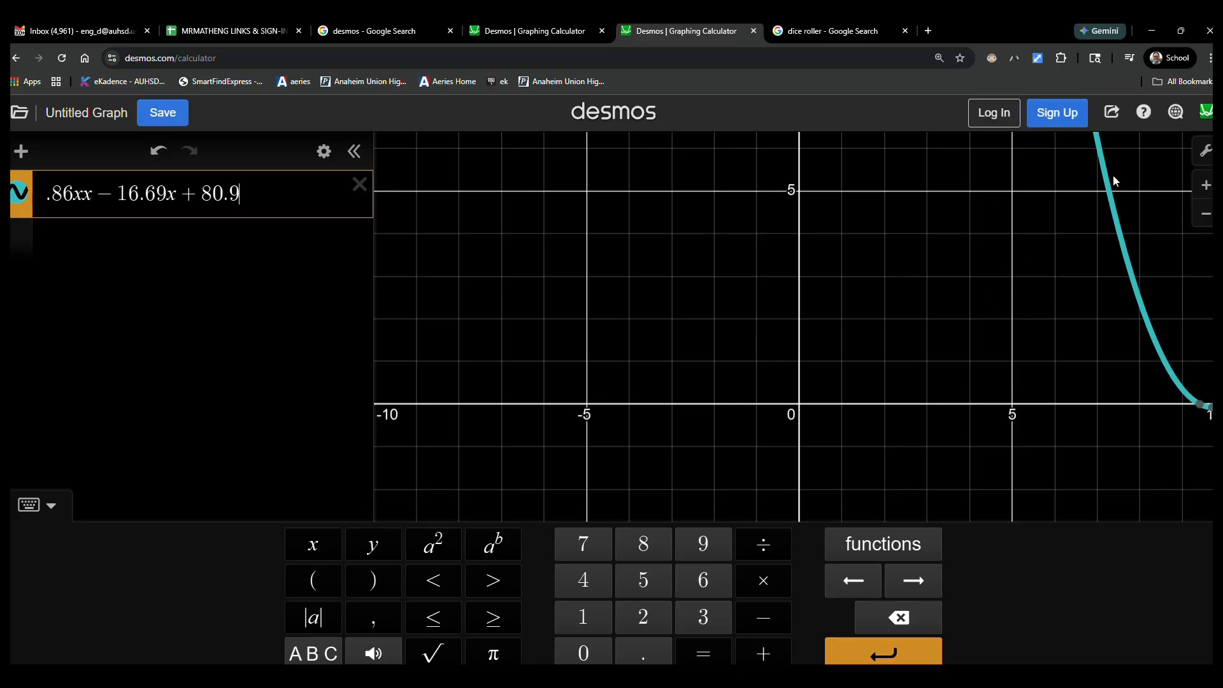
Step: Set the lower bound of the graph's x-axis to 5
click(1206, 151)
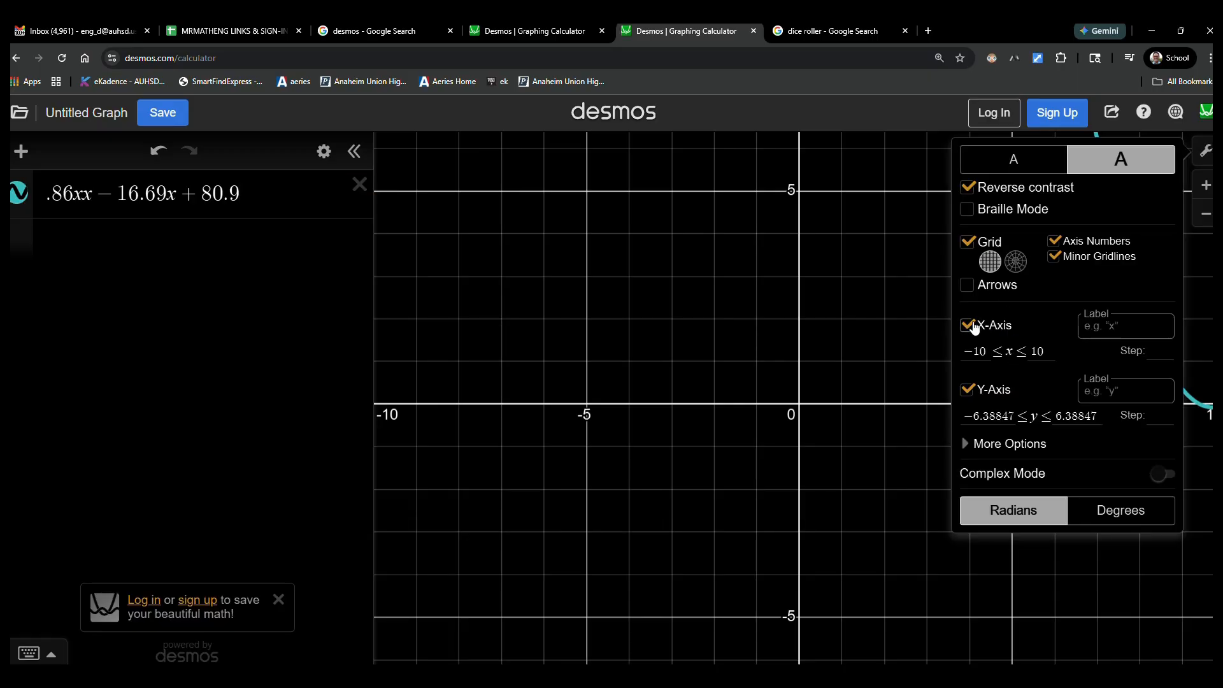
click(975, 354)
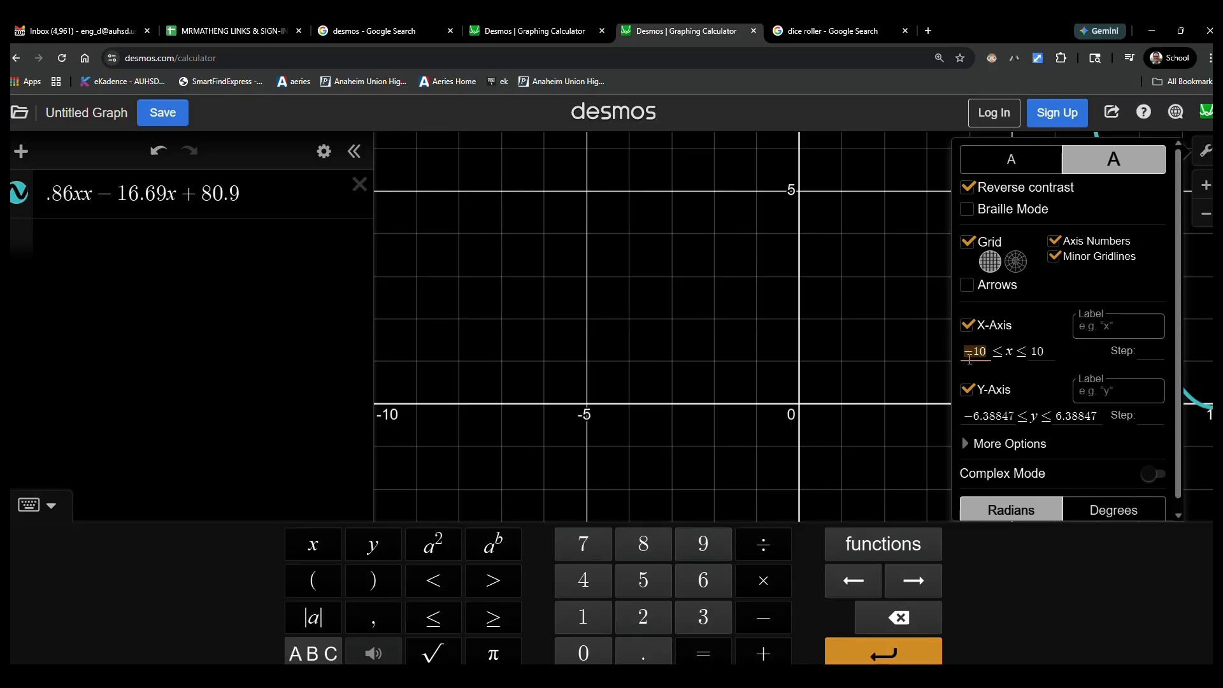
text(5)
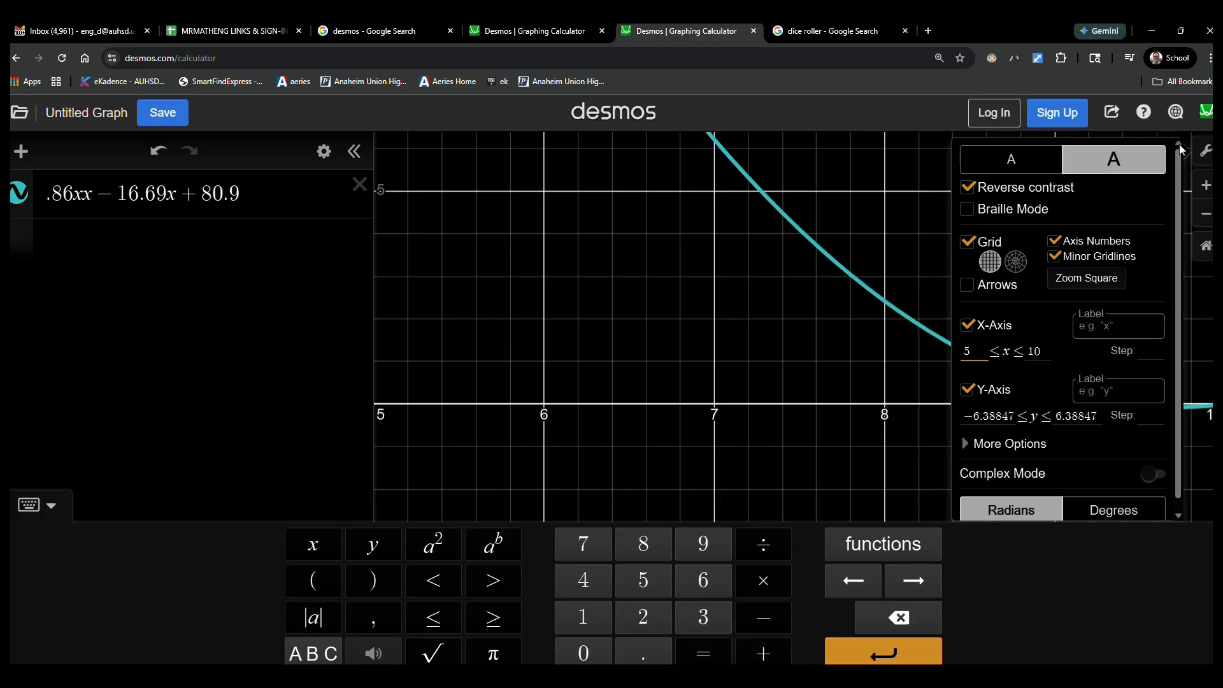
click(1199, 151)
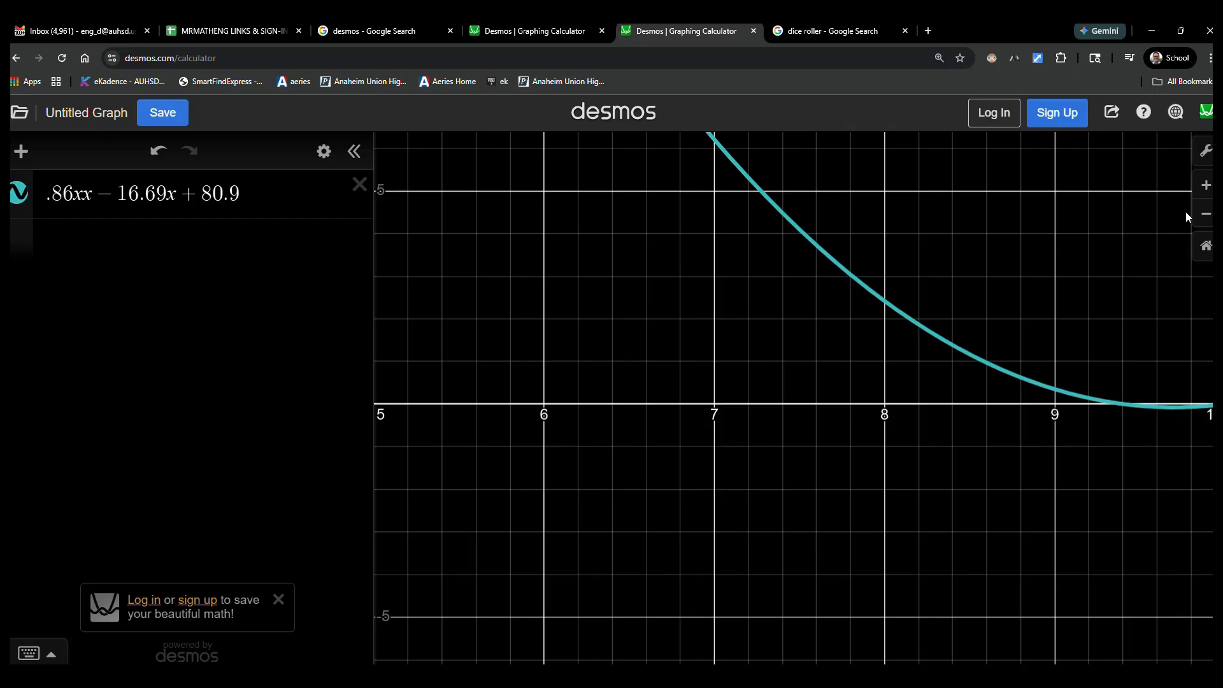
Step: Set the upper bound of the graph's x-axis to 25
click(1206, 152)
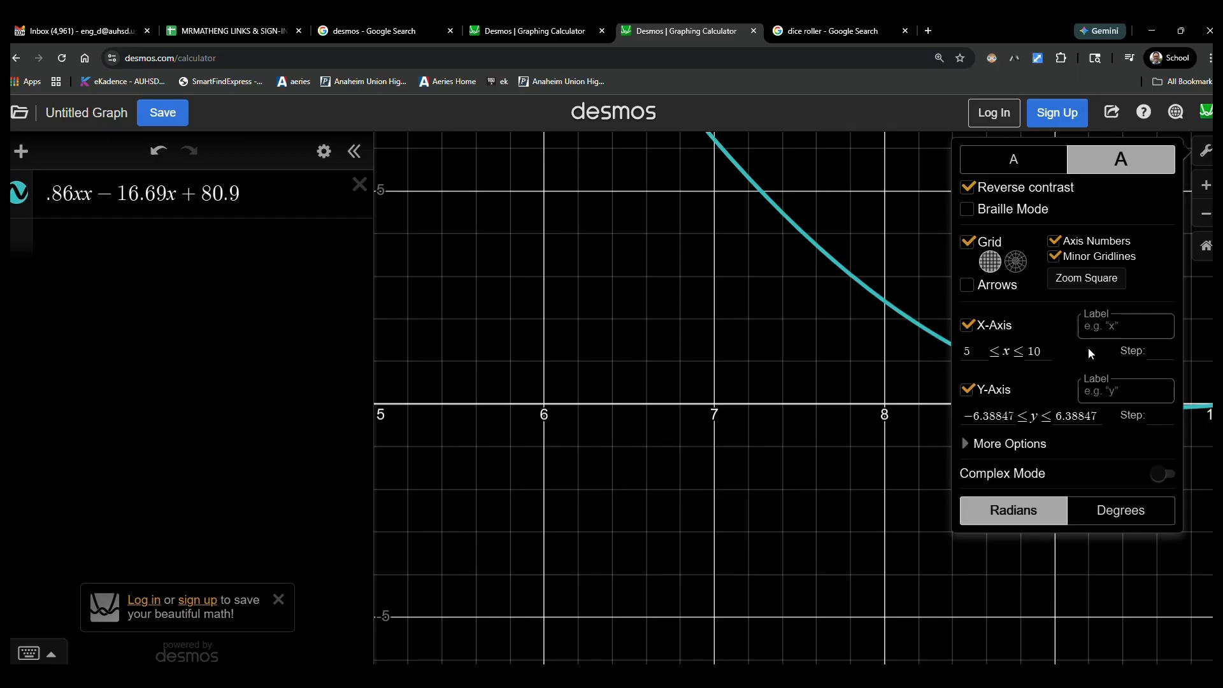
click(1043, 352)
key(BackSpace)
key(BackSpace)
text(2)
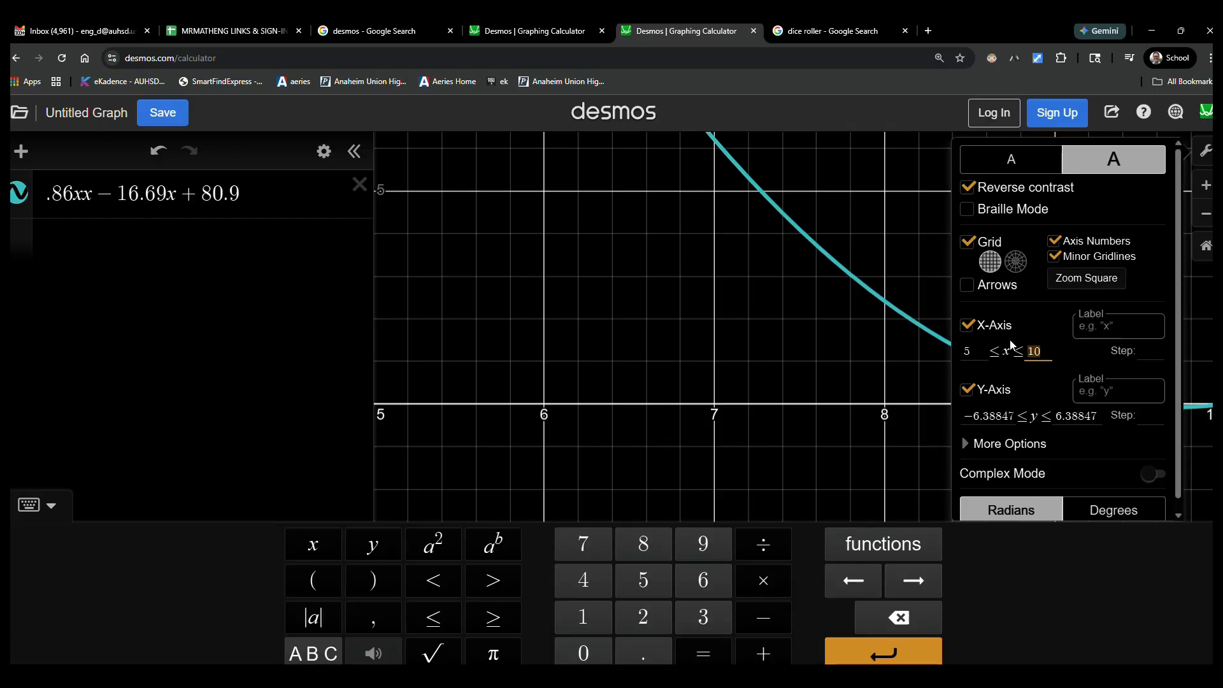
text(5)
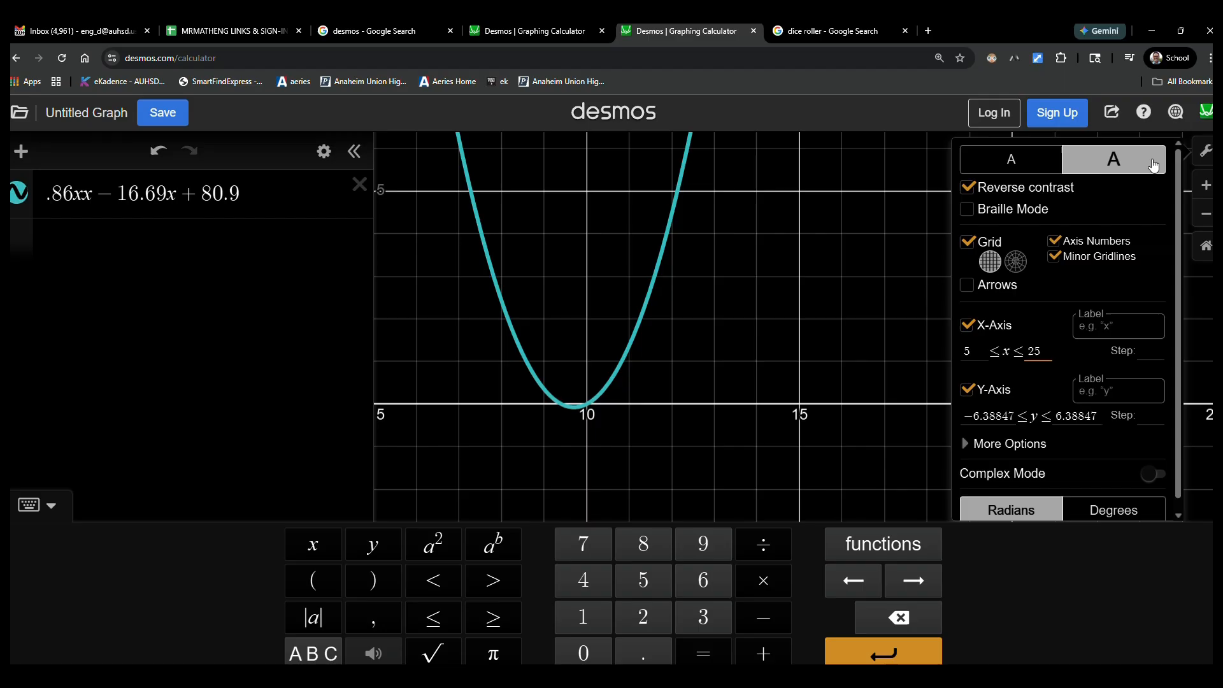
click(1206, 151)
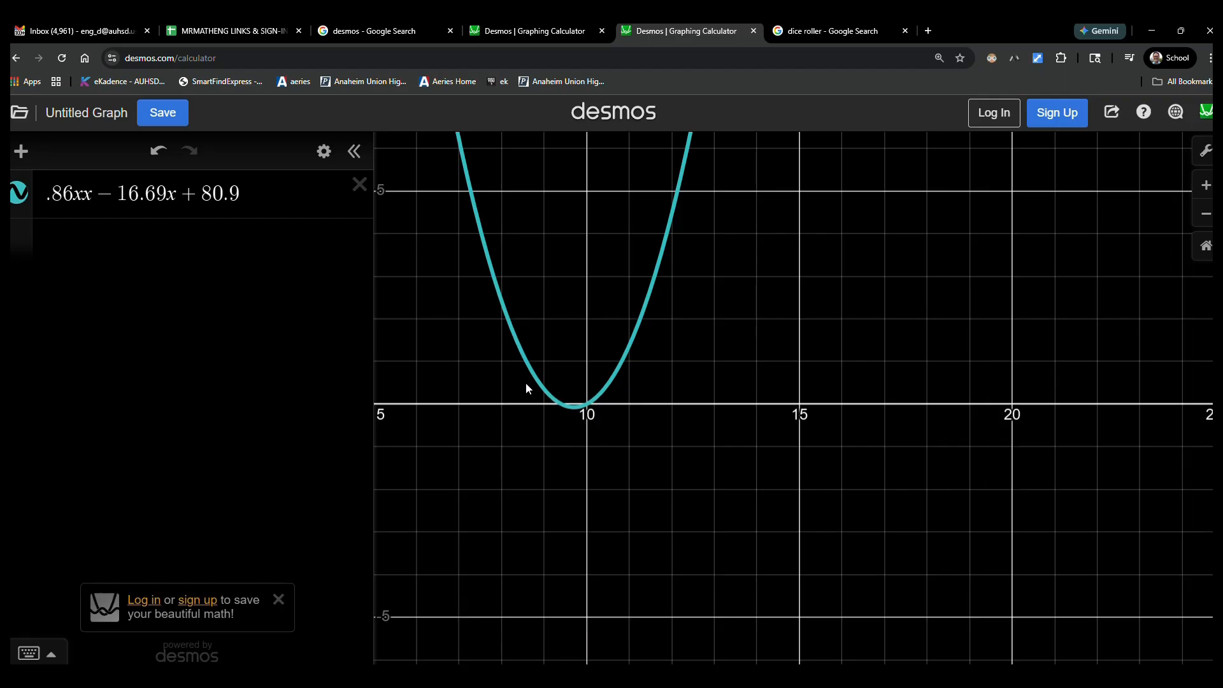
Step: Examine the coordinates of the parabola's two x-intercepts and its vertex up close
click(561, 404)
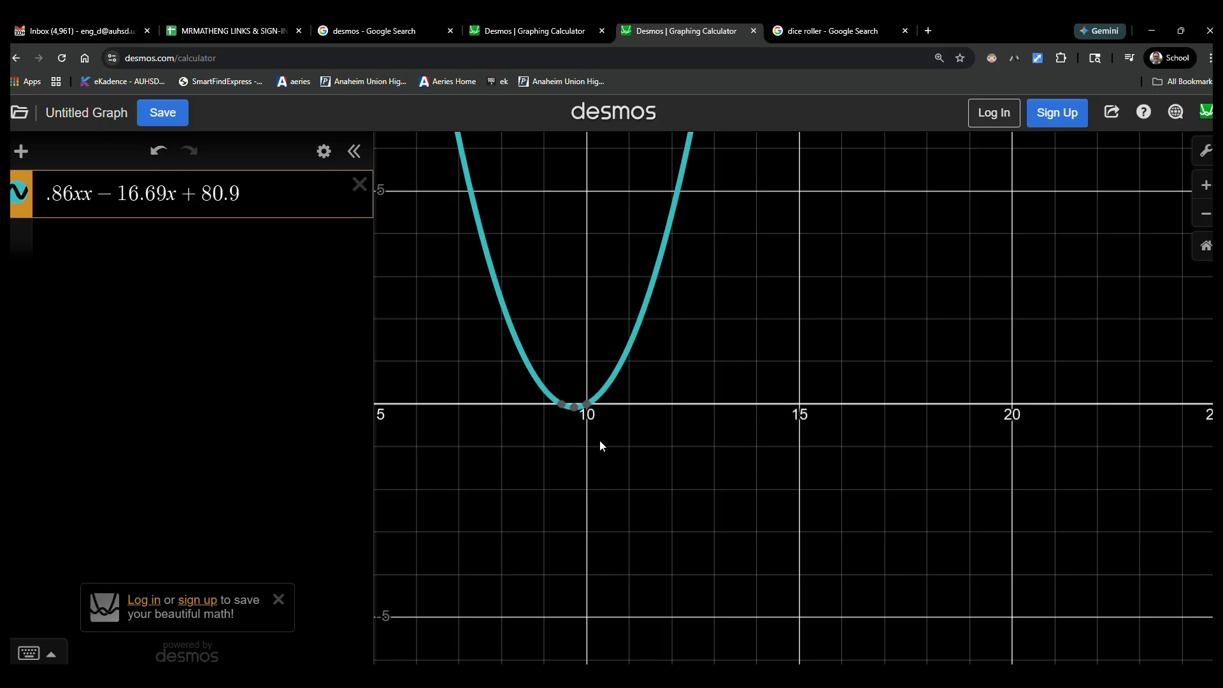
click(742, 328)
drag(750, 323, 795, 323)
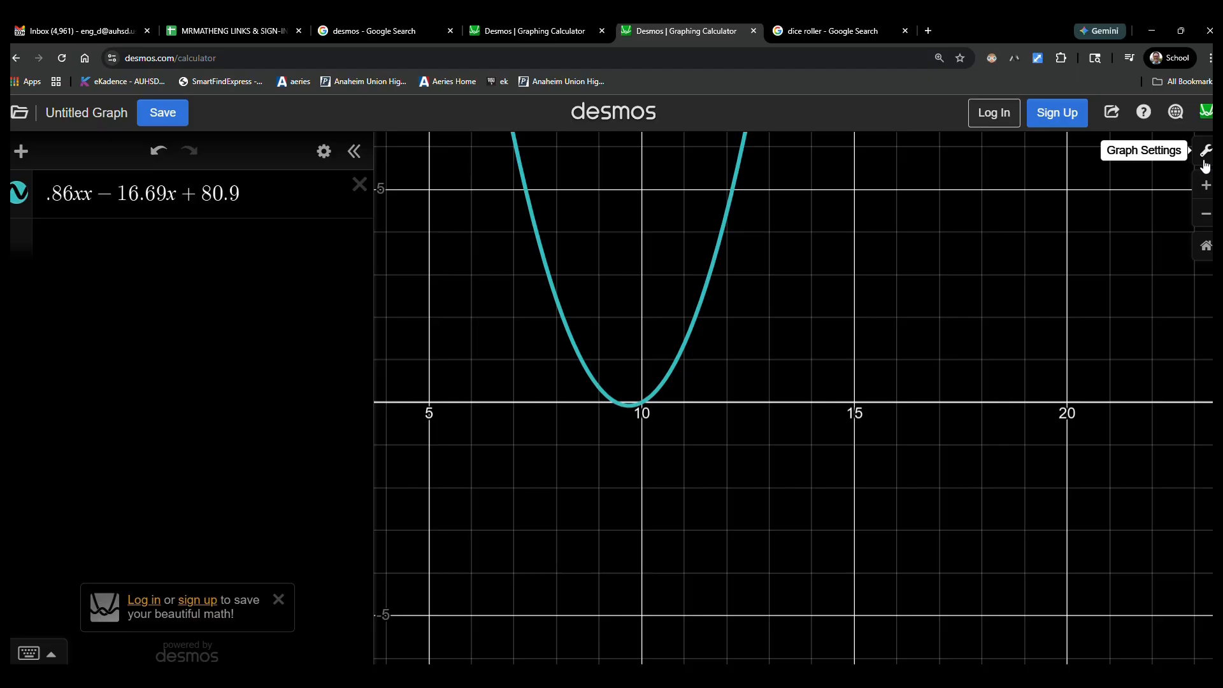
click(1206, 185)
drag(669, 303, 874, 381)
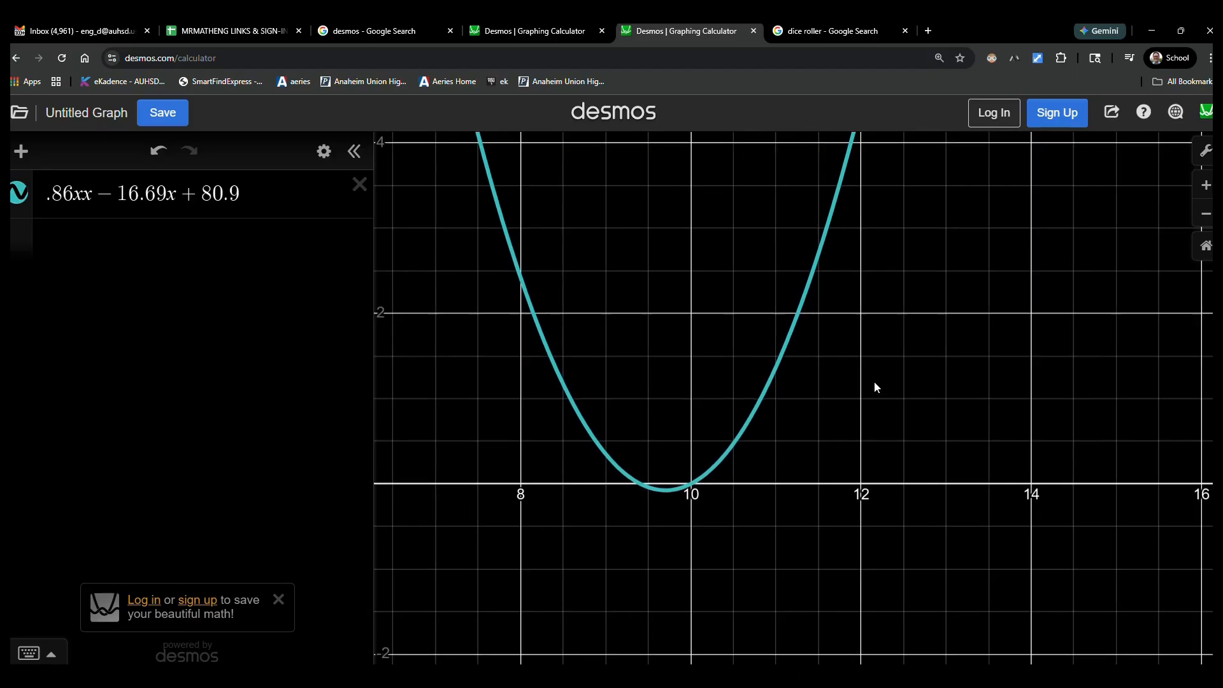
click(641, 487)
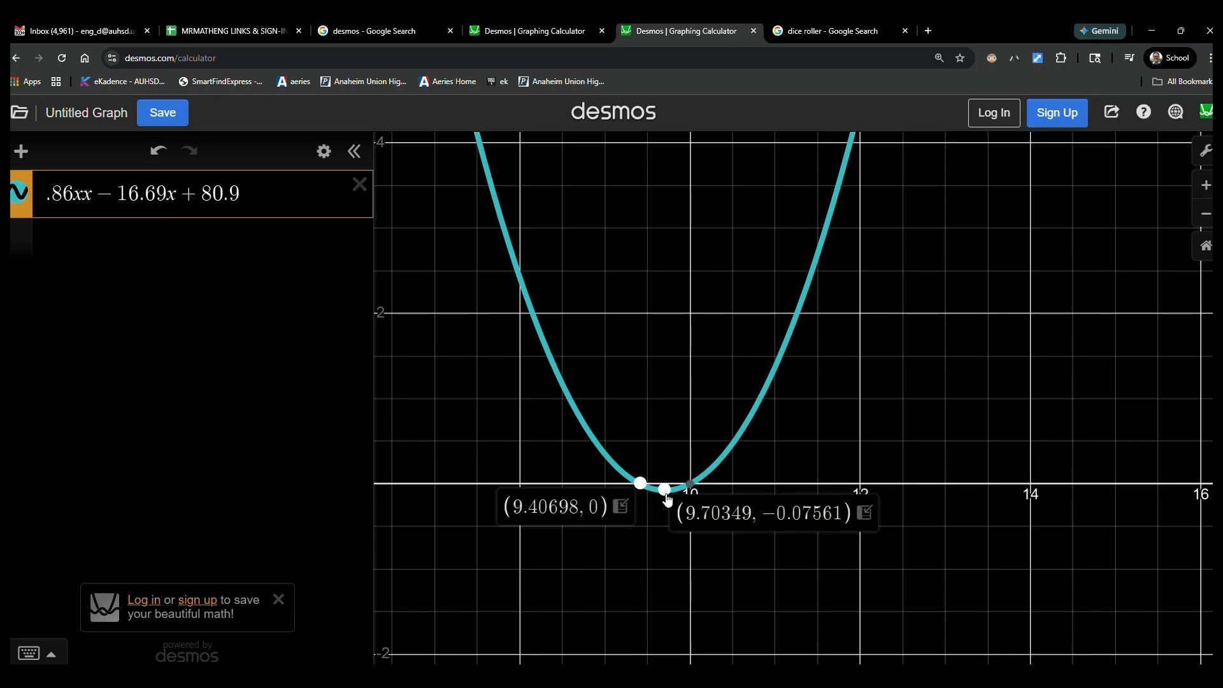
click(667, 497)
click(690, 484)
click(669, 494)
mouse_move(692, 494)
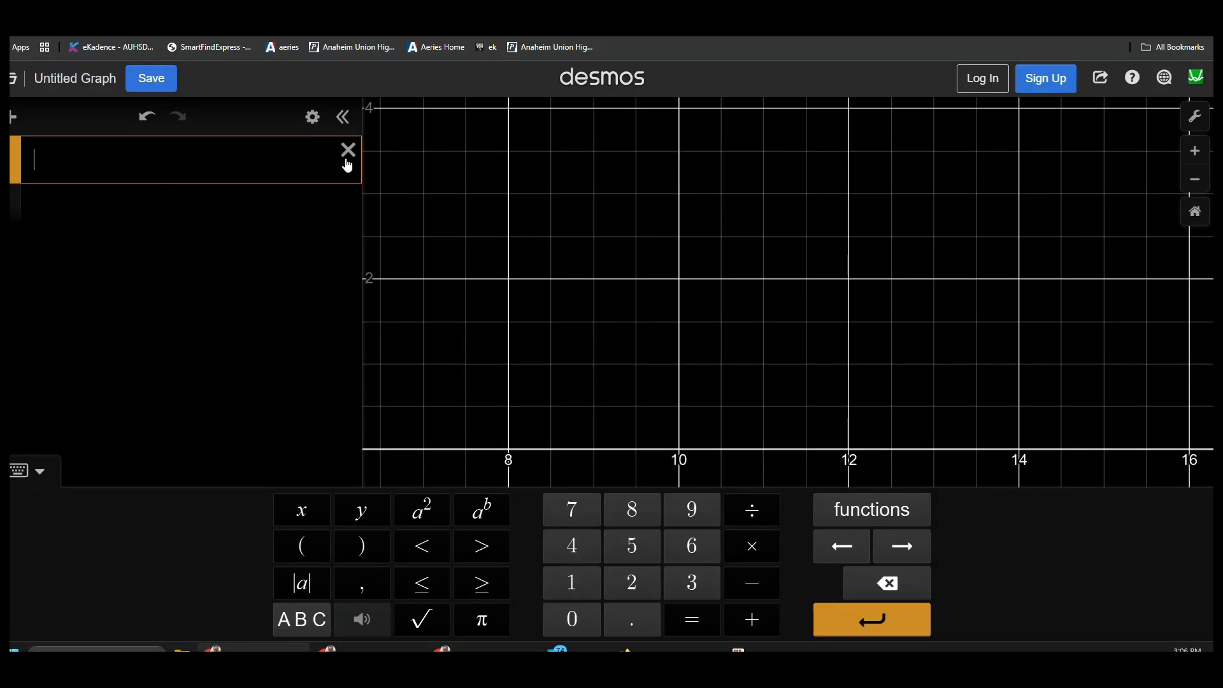
Step: Start a fresh graphing calculator from the Desmos home page, using large text and reverse contrast
click(1196, 117)
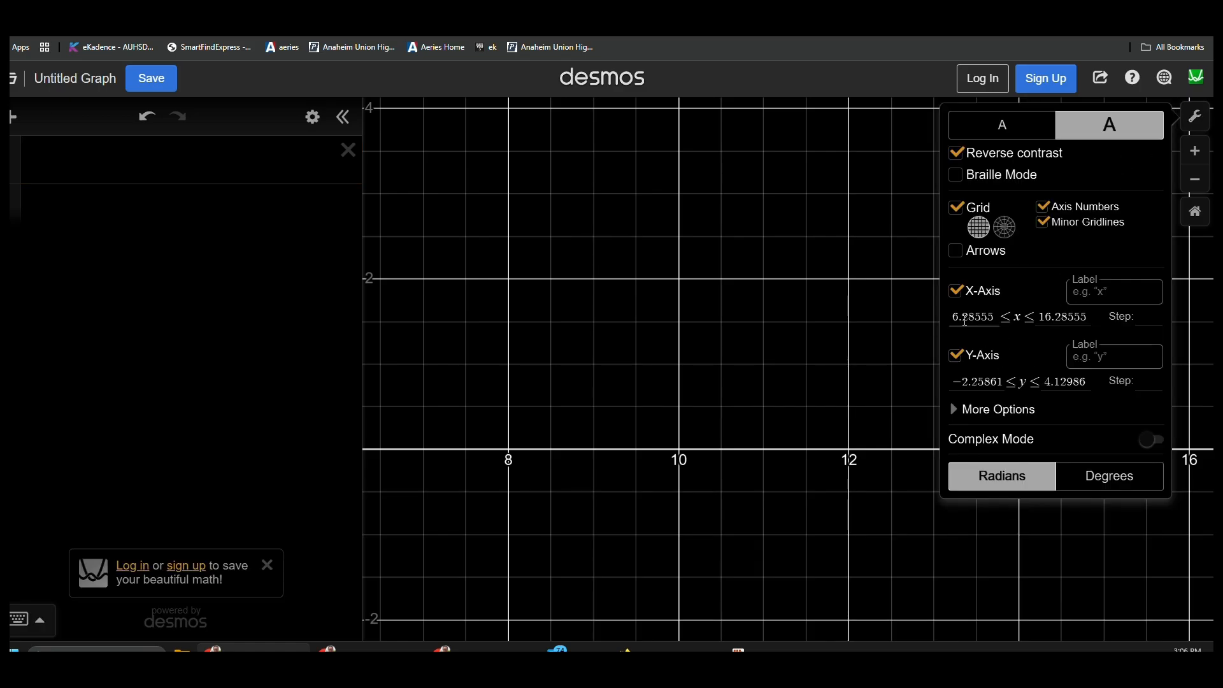
click(1052, 312)
click(584, 82)
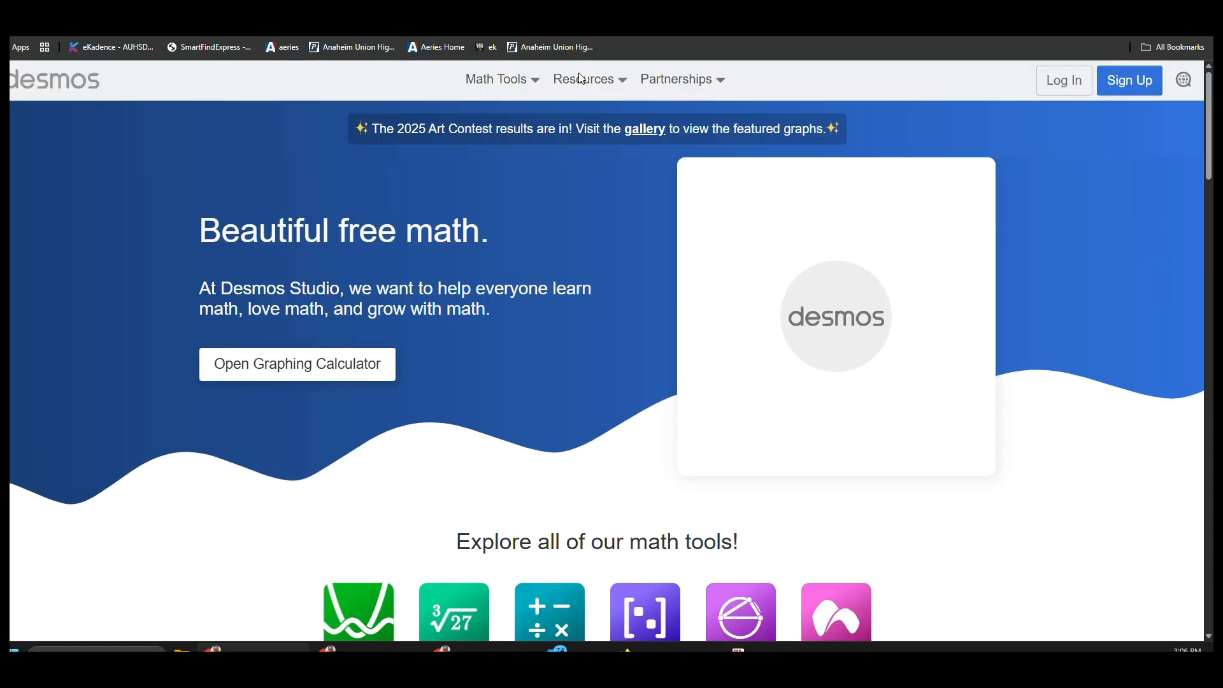
click(347, 367)
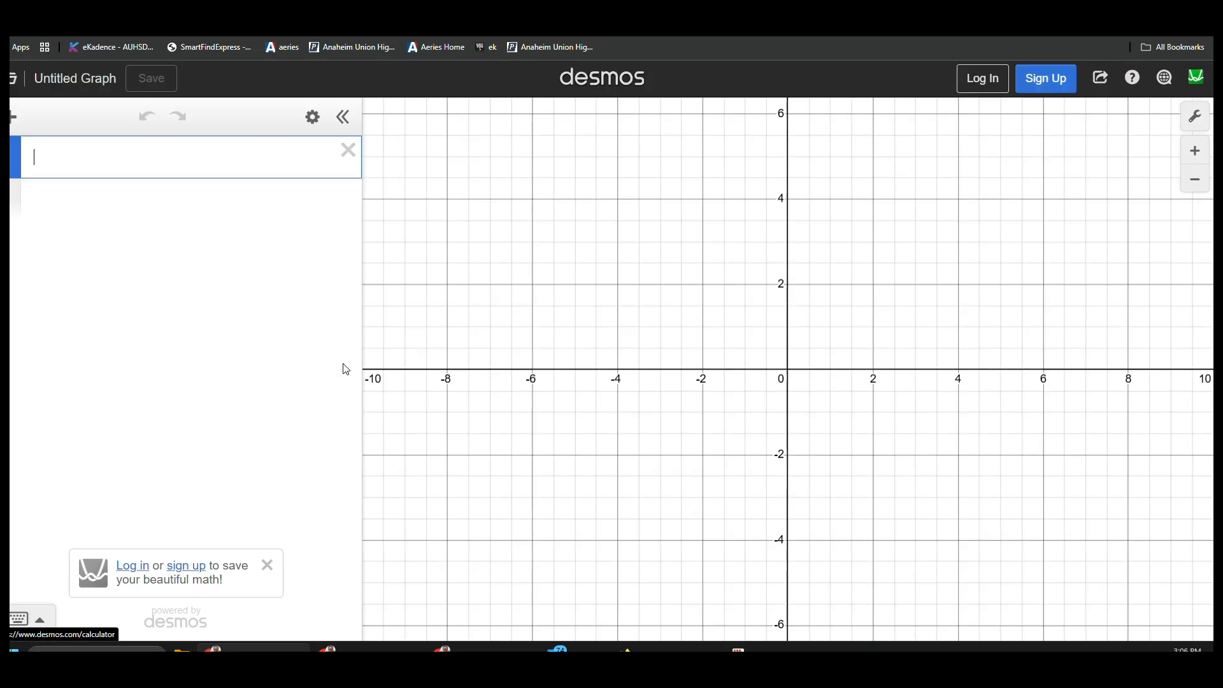
click(1196, 116)
click(1132, 135)
click(998, 154)
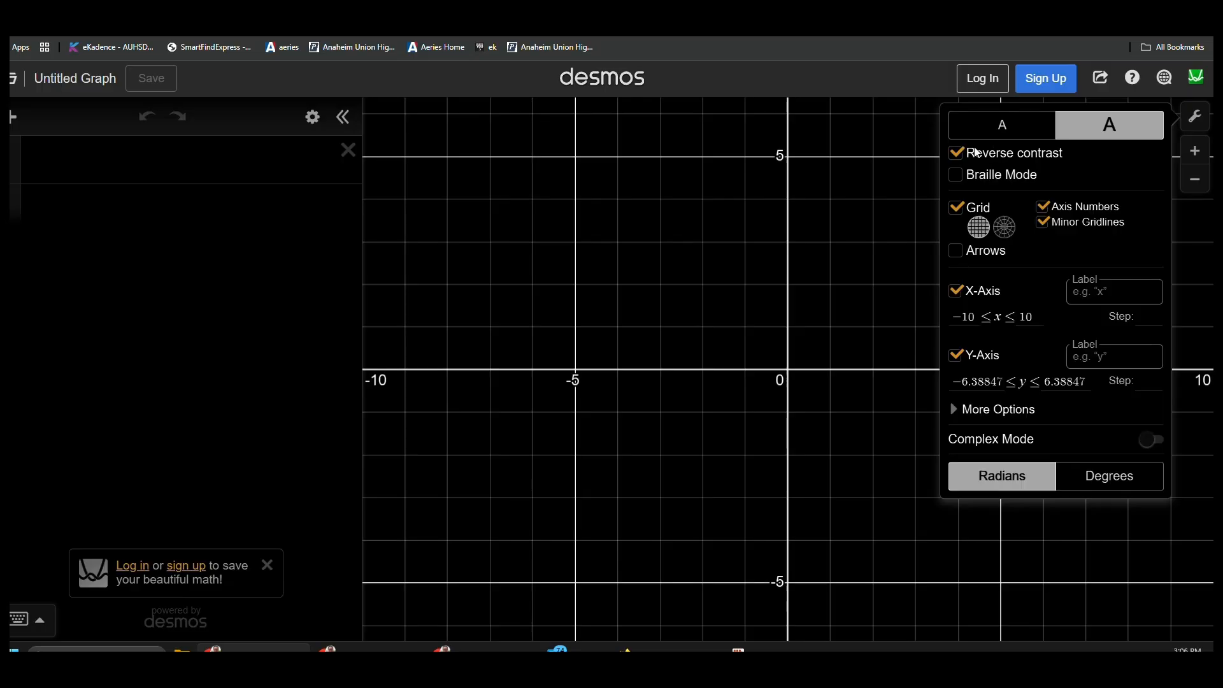
click(247, 169)
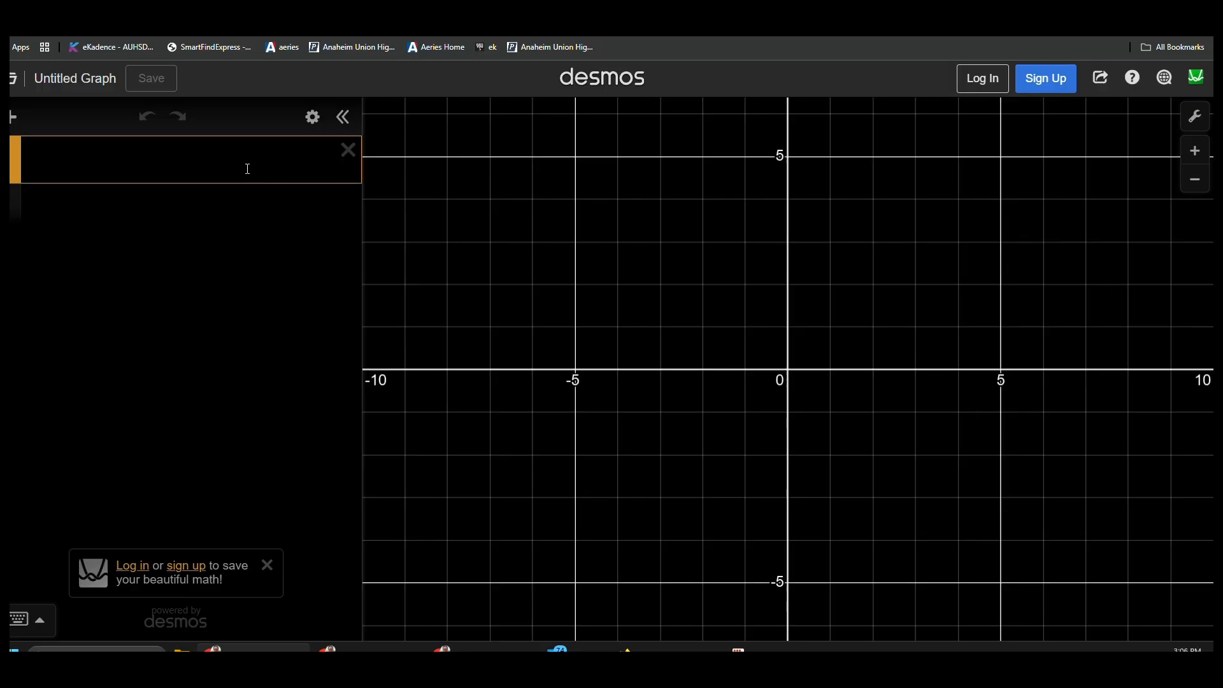
Step: Enter the quadratic equation y = −xx + 3x + 7 in the first expression line
text(y)
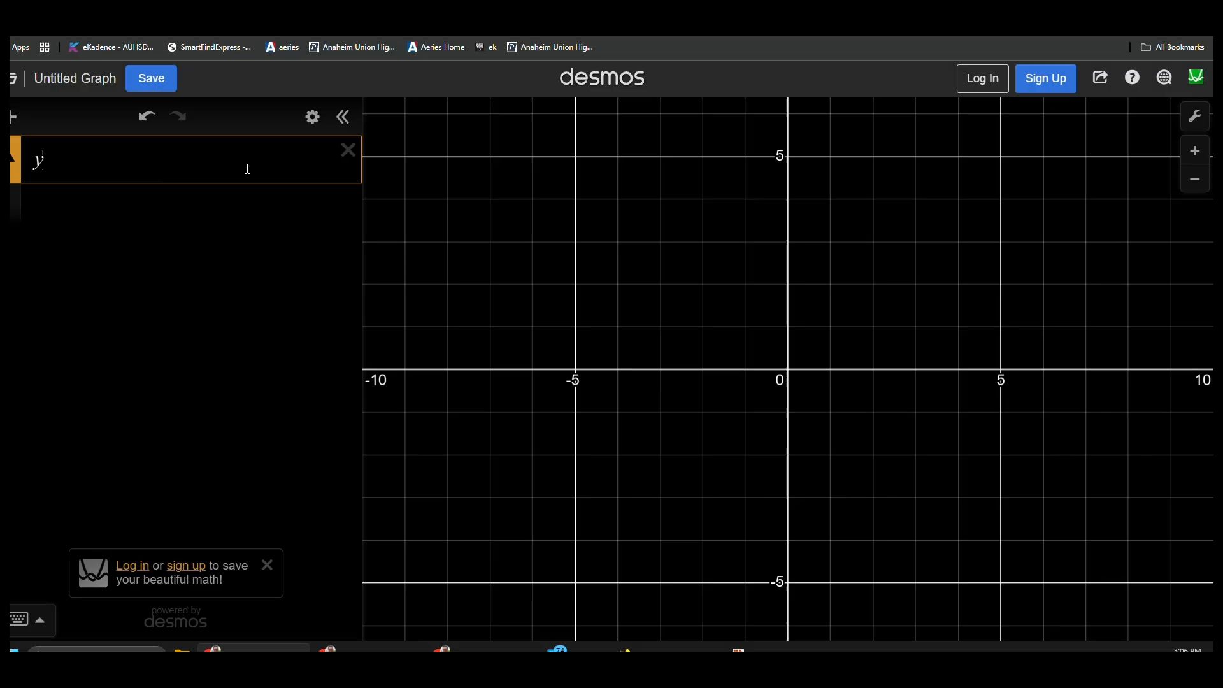
text(=)
click(39, 621)
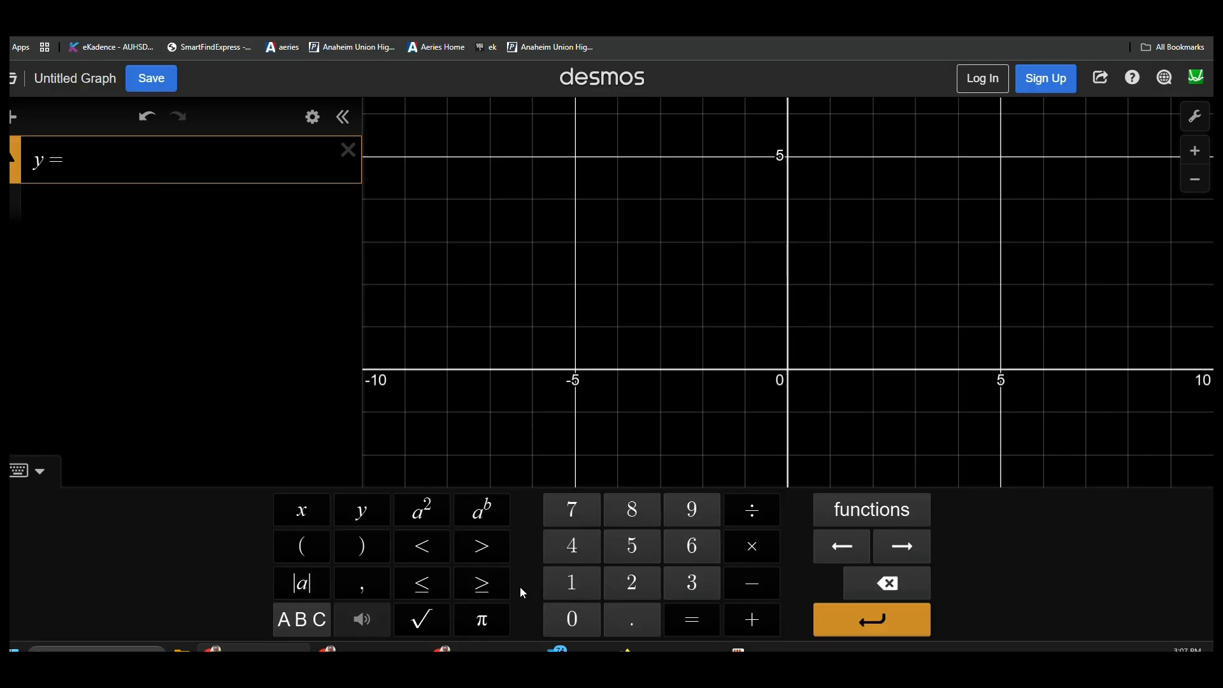
click(766, 591)
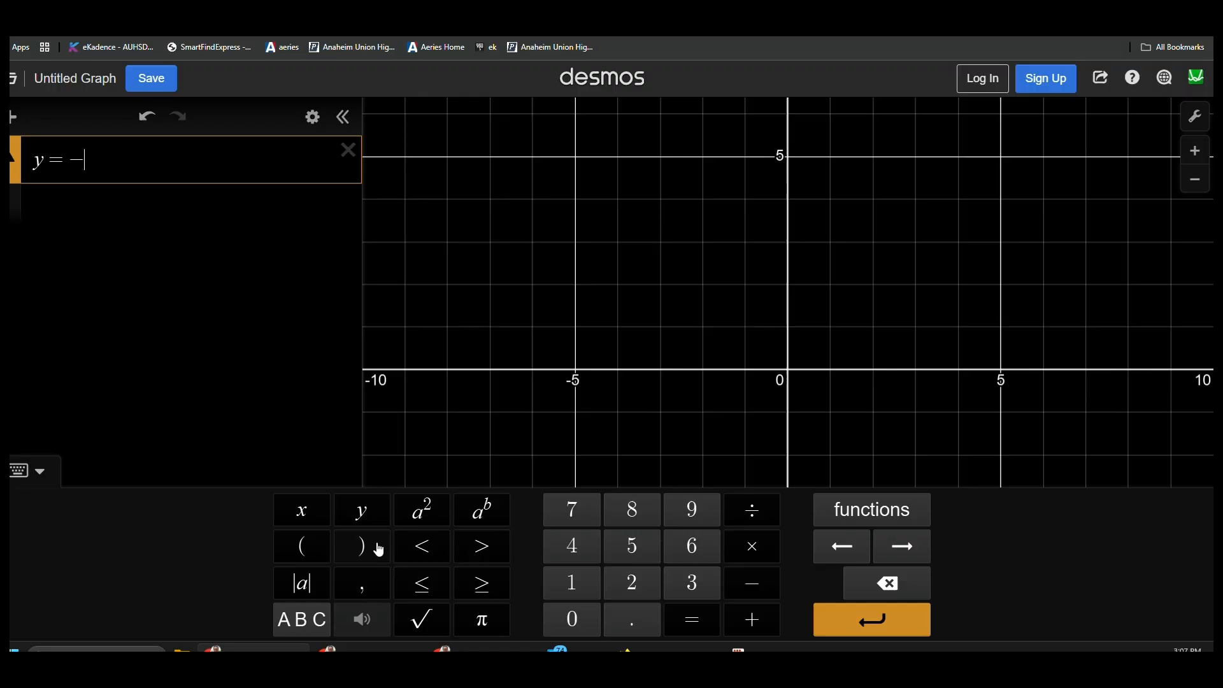
click(305, 516)
click(305, 516)
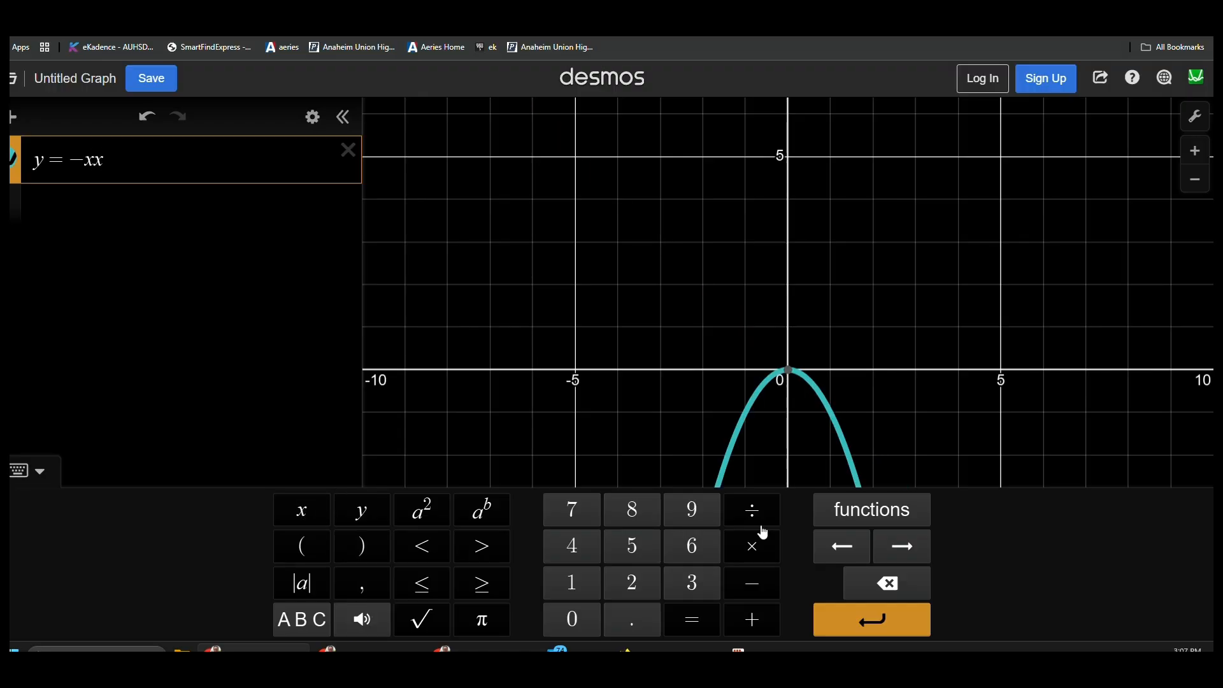
click(754, 618)
click(701, 588)
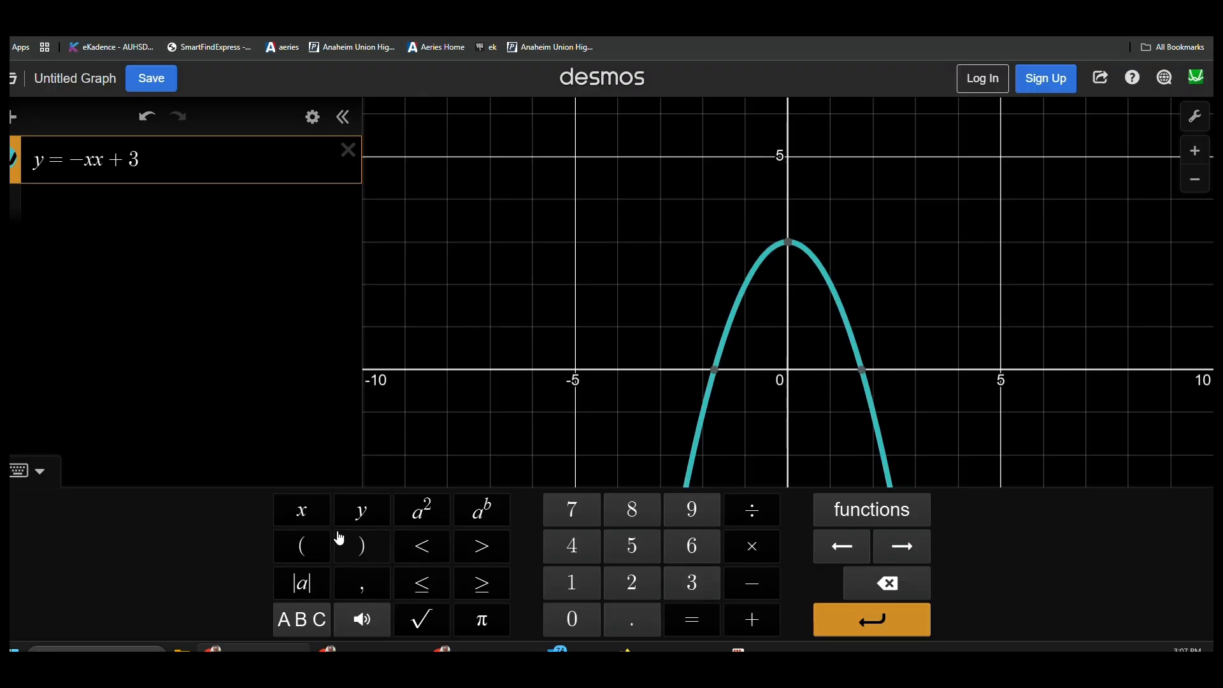
click(301, 509)
click(753, 621)
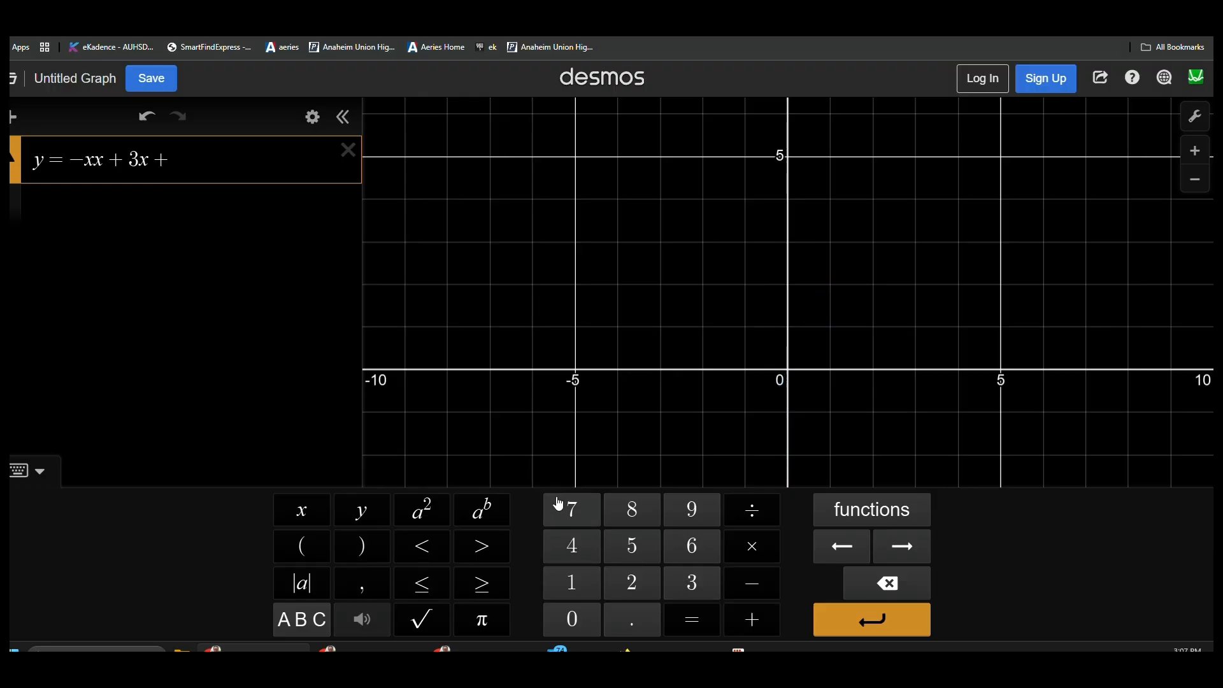
click(563, 508)
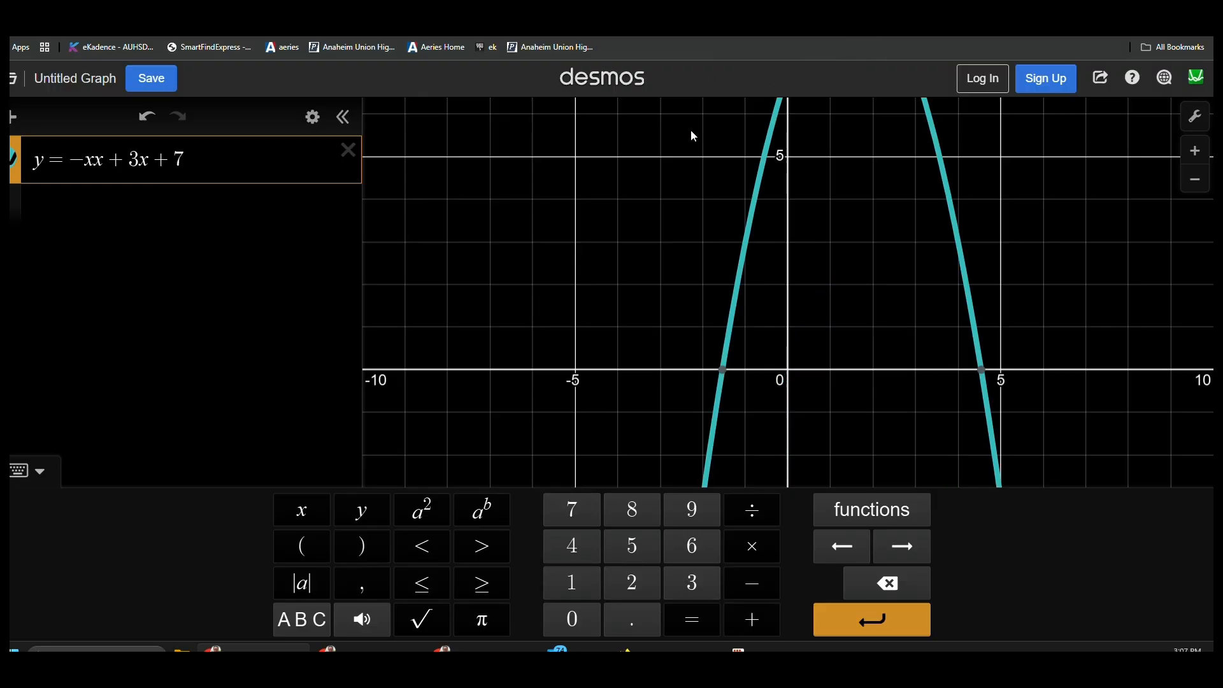
Step: Set the upper bound of the graph's y-axis to 16.38847 and close the graph settings
click(1205, 119)
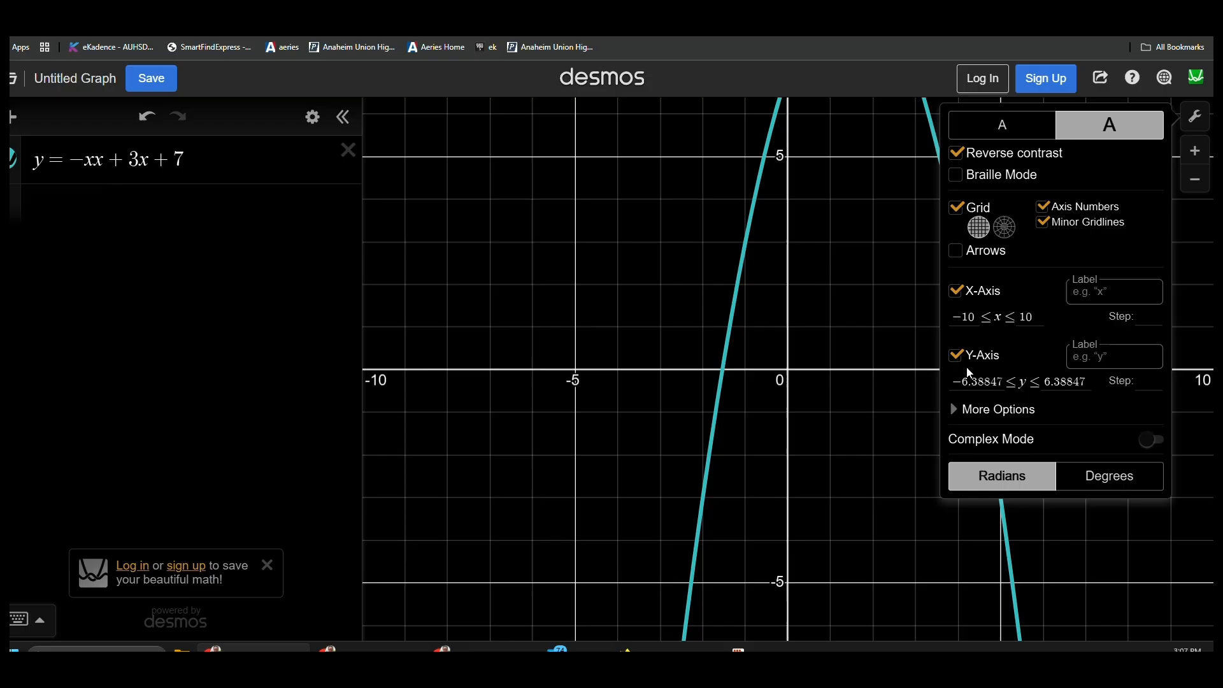
click(1048, 381)
text(1)
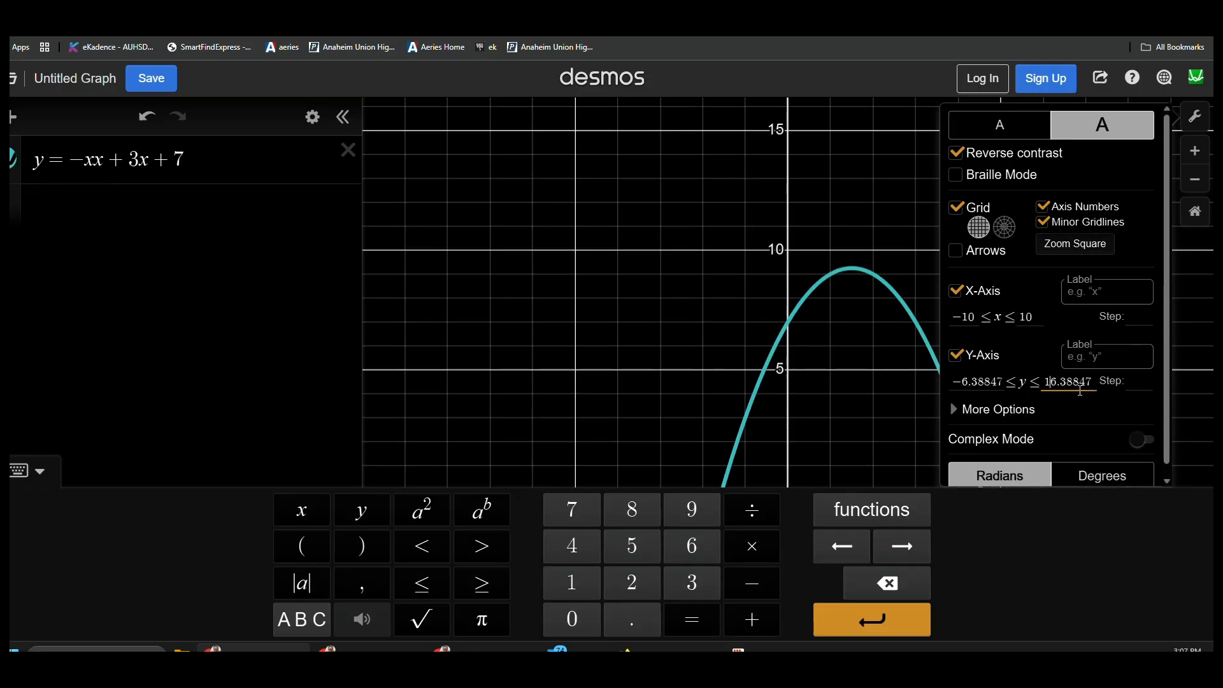
click(1195, 116)
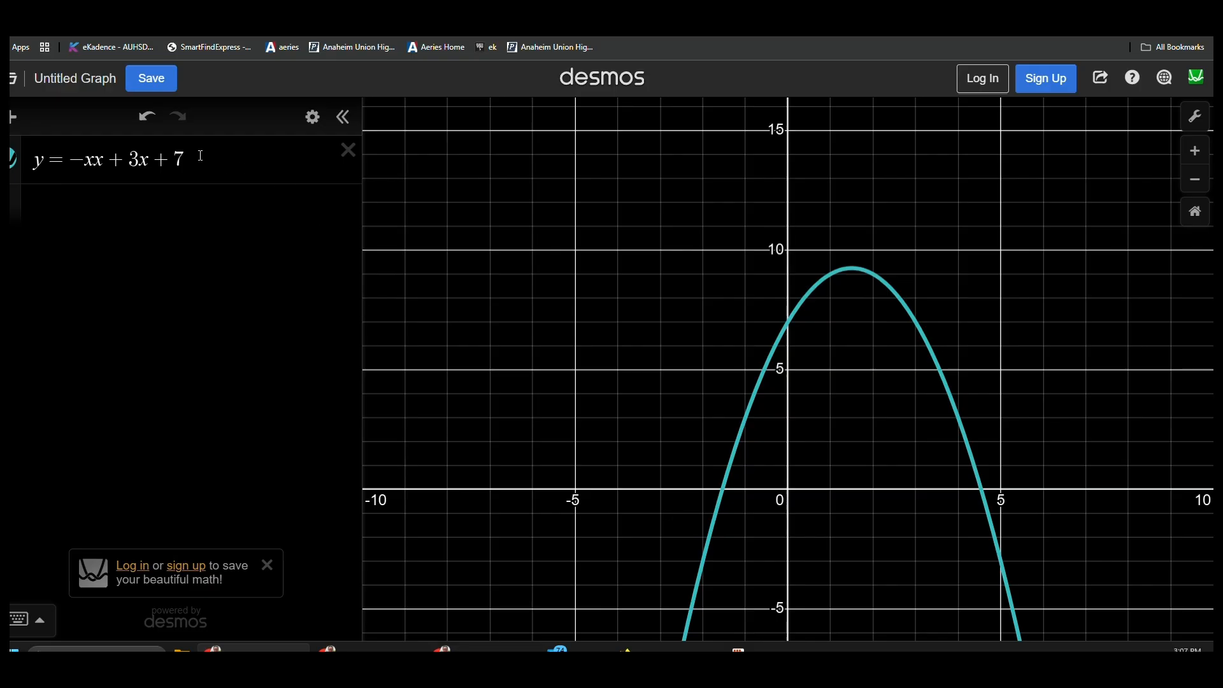
Step: Display the coordinates of the parabola's y-intercept and its two x-intercepts
click(788, 325)
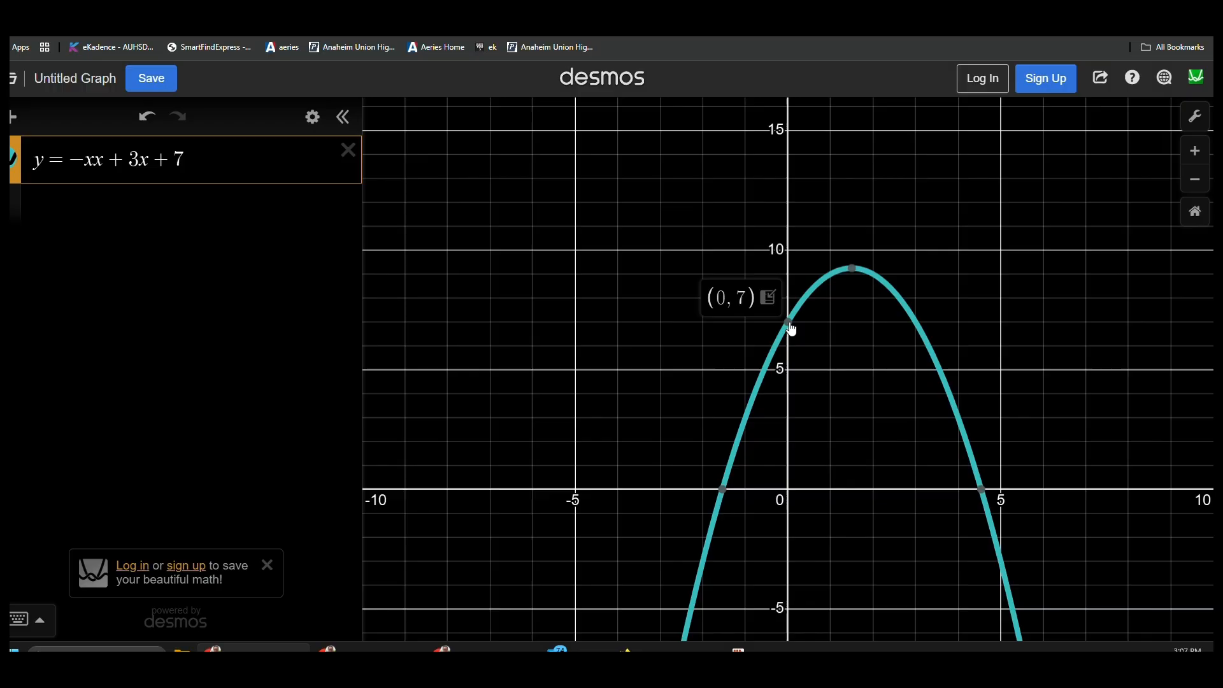
click(724, 490)
click(980, 491)
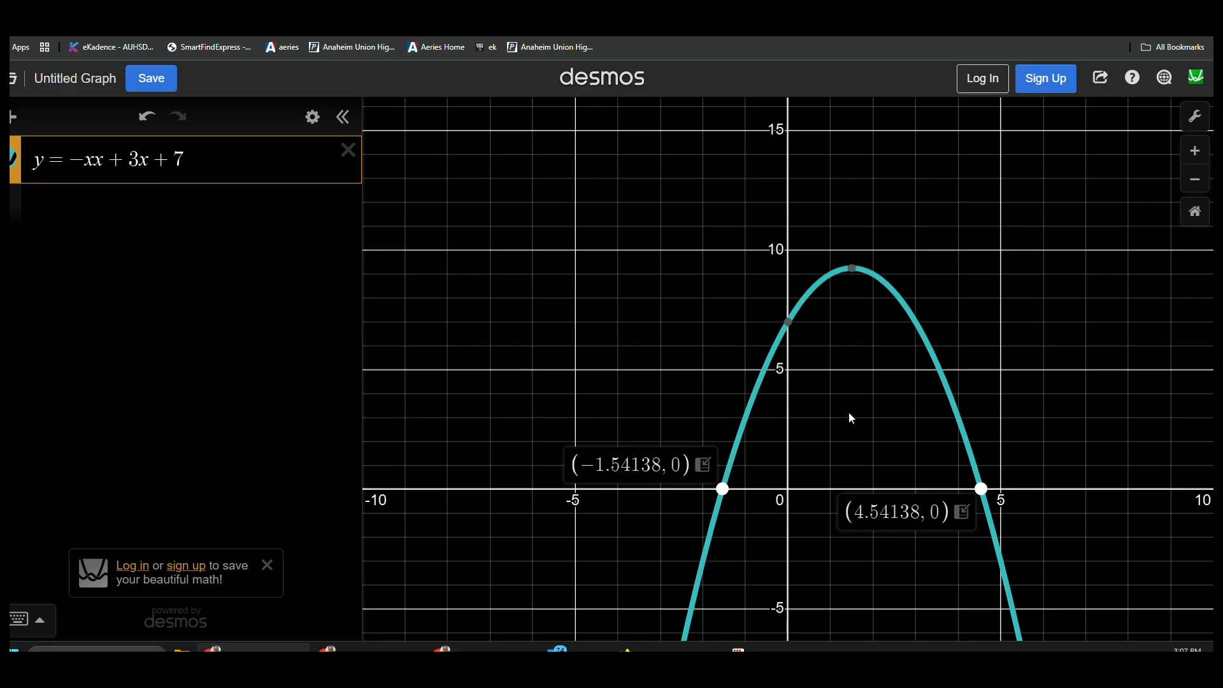
Step: Return to the Desmos home page and open a new graphing calculator with large text and reverse contrast
click(602, 78)
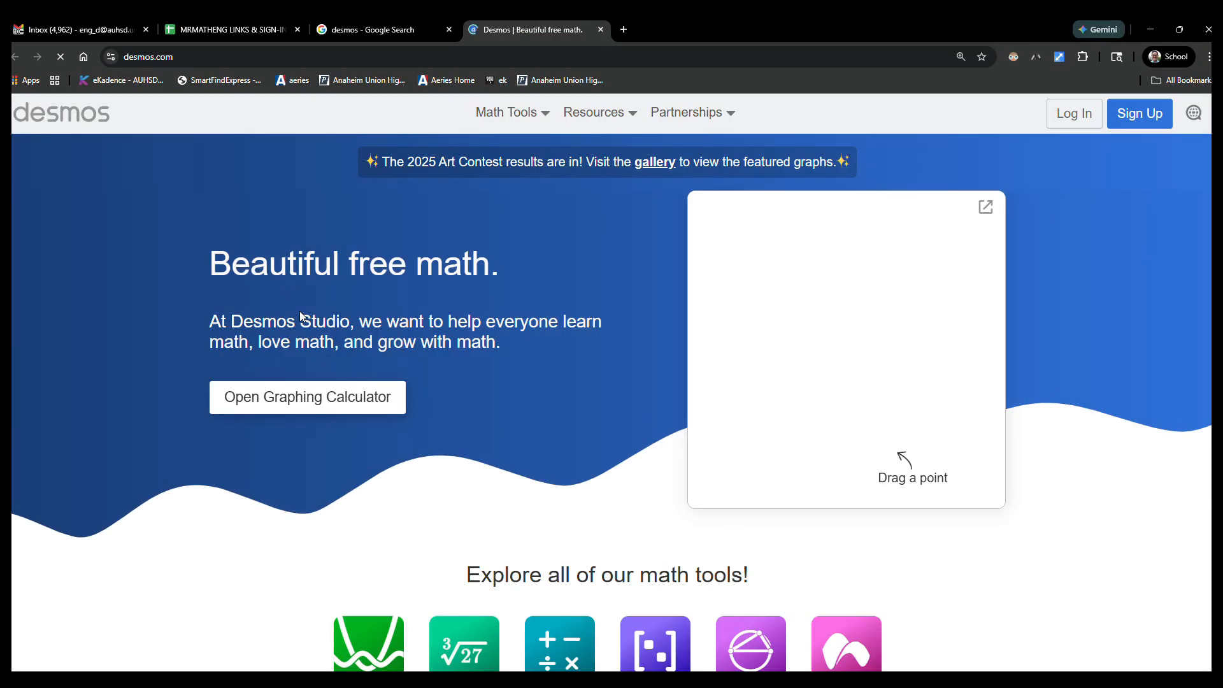
click(330, 404)
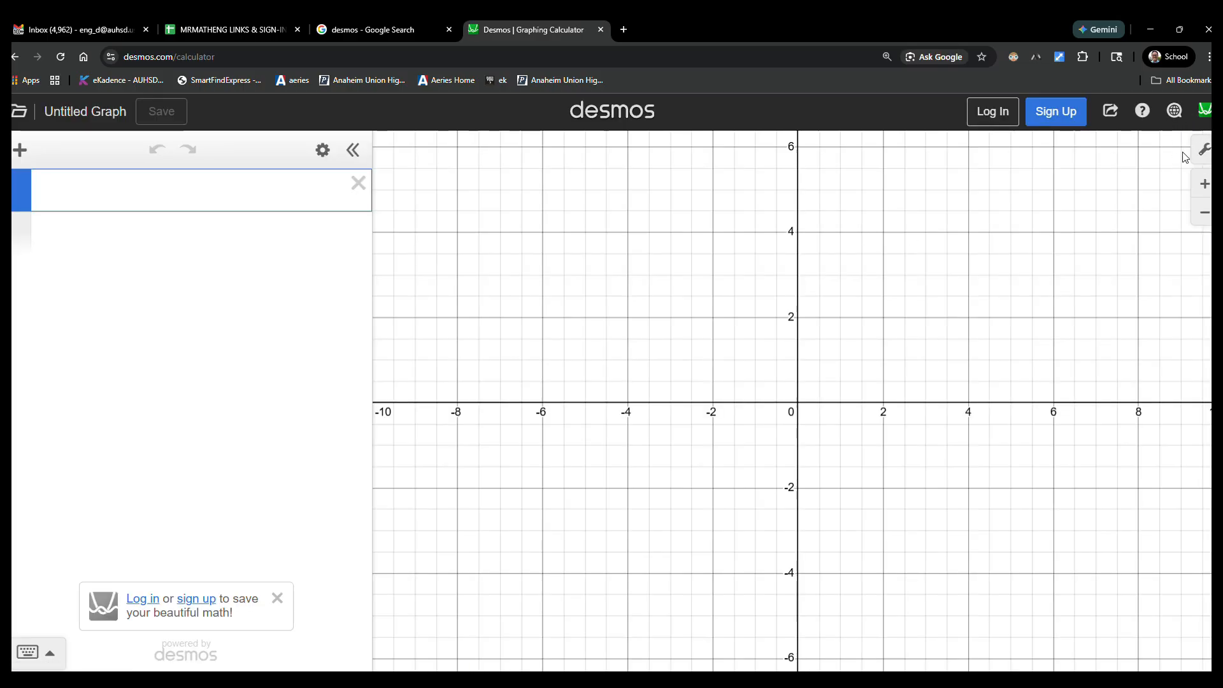
click(1203, 151)
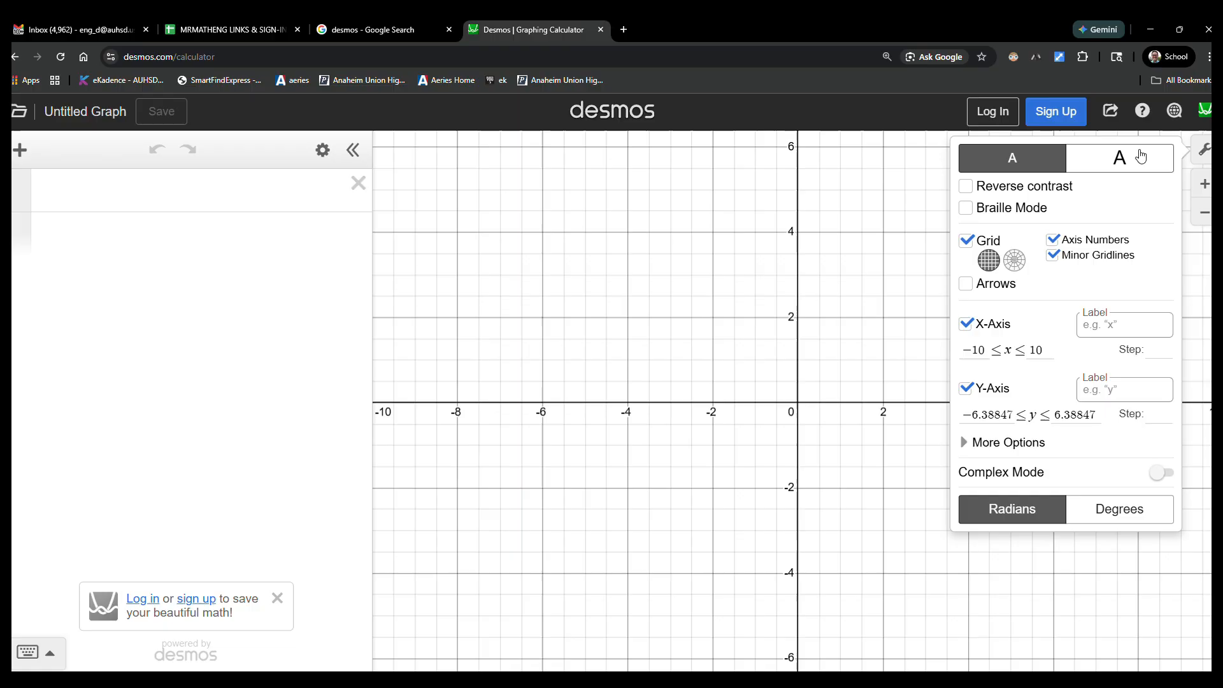
click(1101, 160)
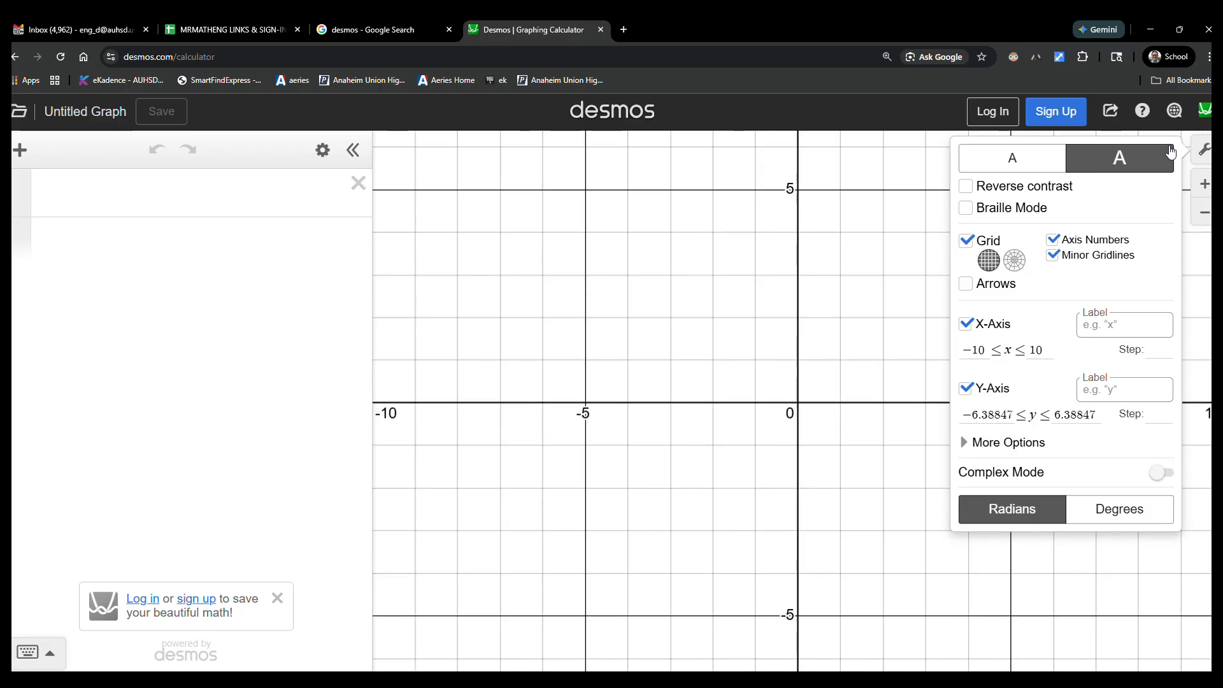
click(1010, 190)
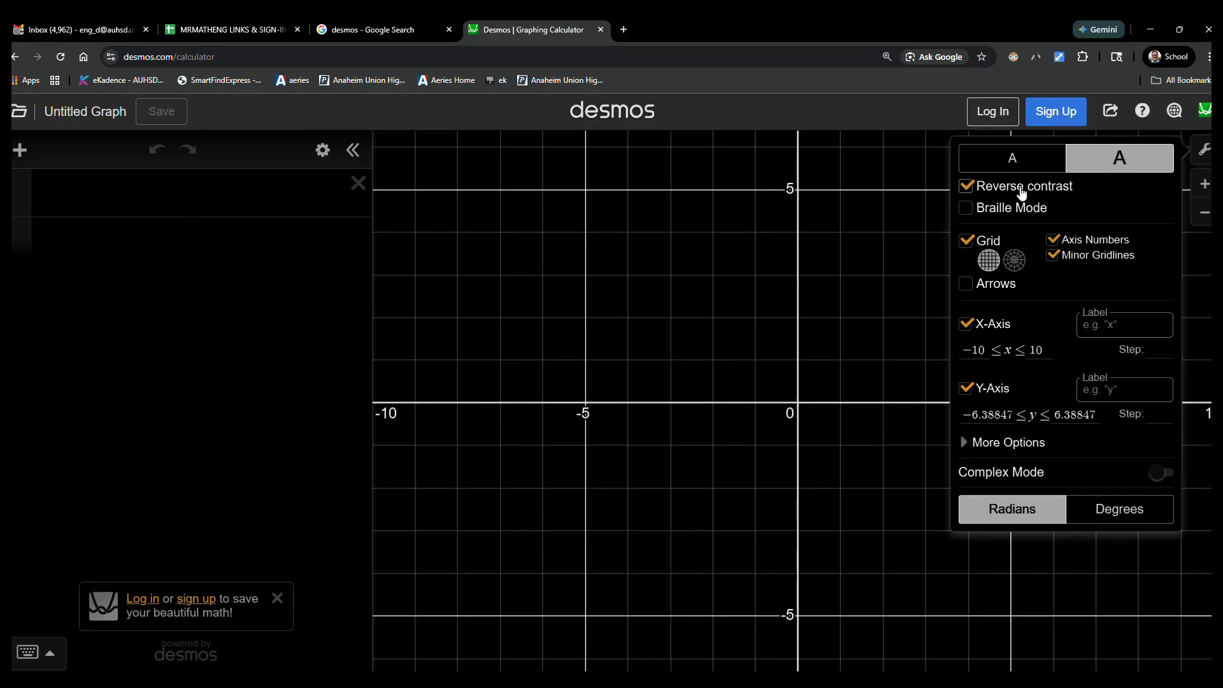
click(1022, 192)
click(1022, 191)
Step: Enter the cubic equation y = xxx − 1.1xx − 65.4x + 229.5 in the first expression line
click(271, 197)
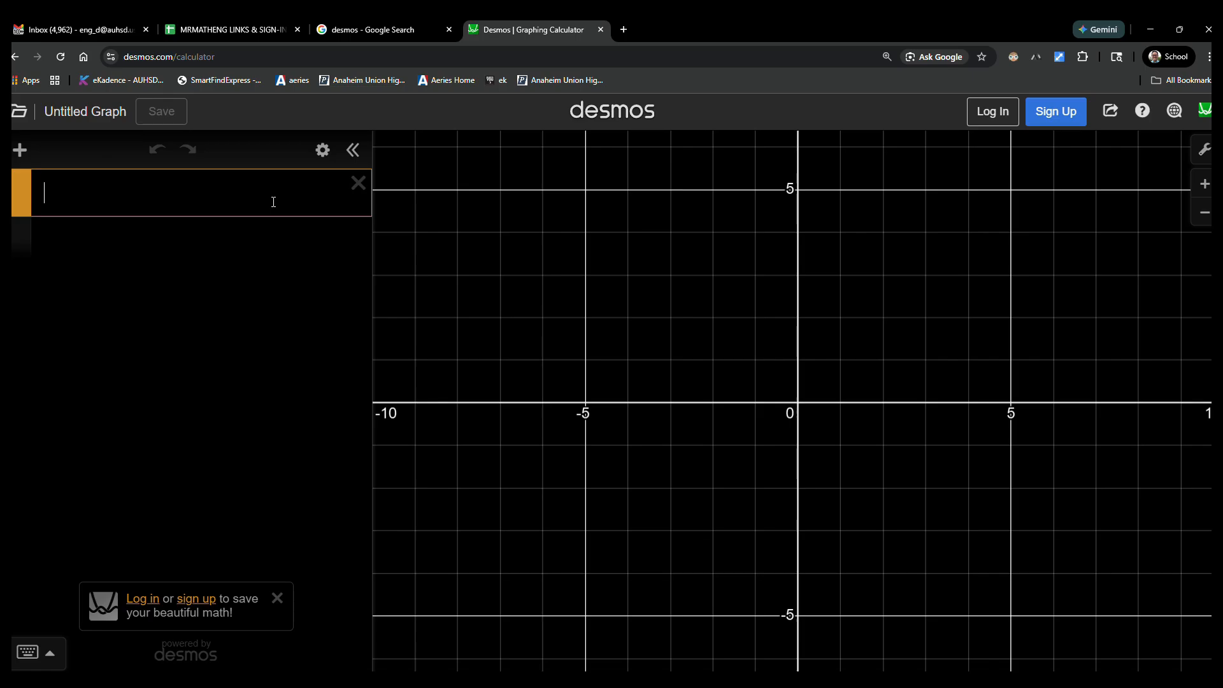
text(y=)
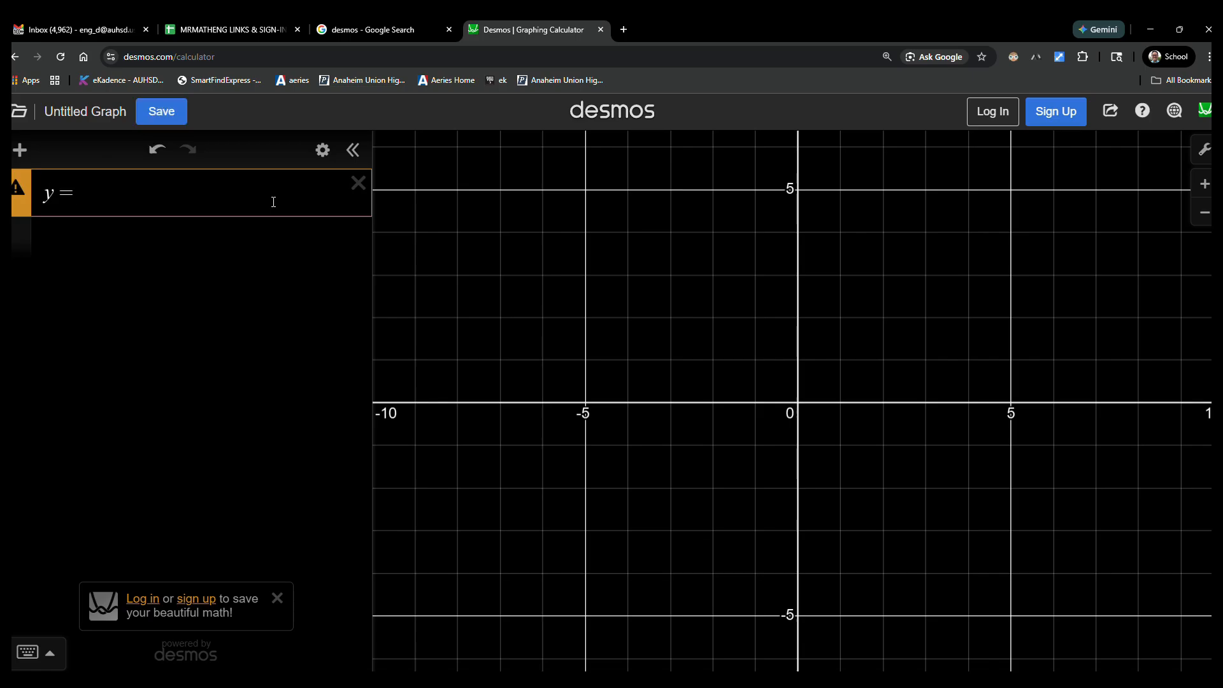
text(xxx)
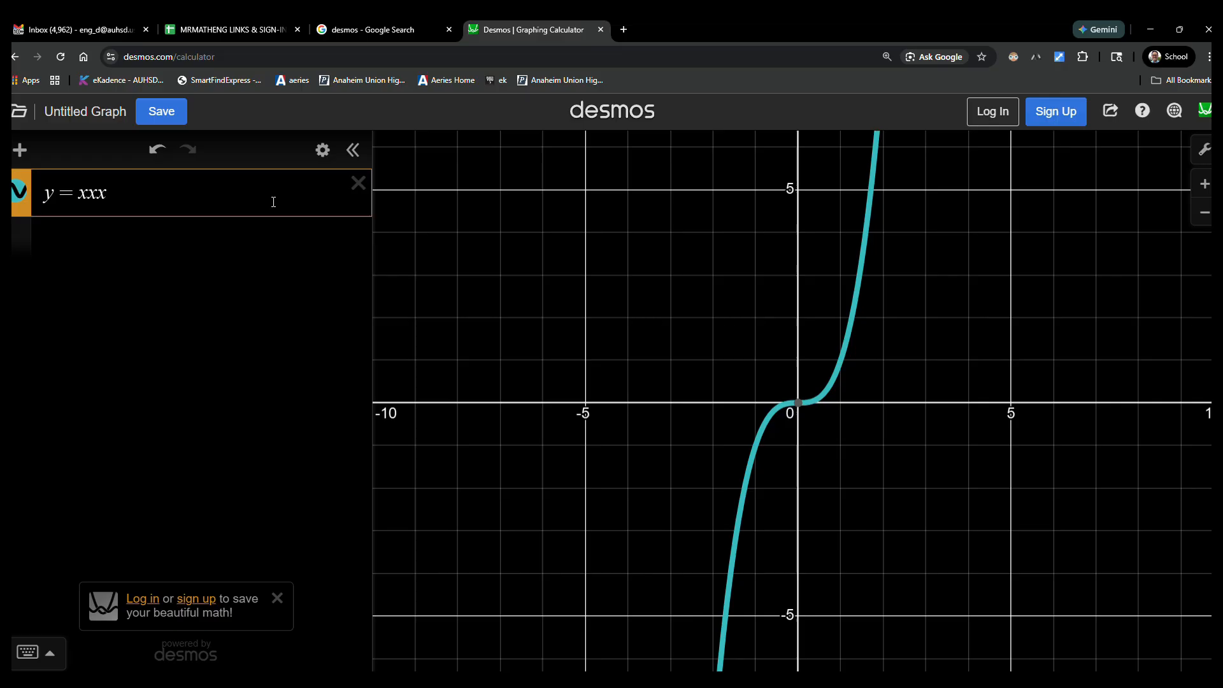
text(-1.1)
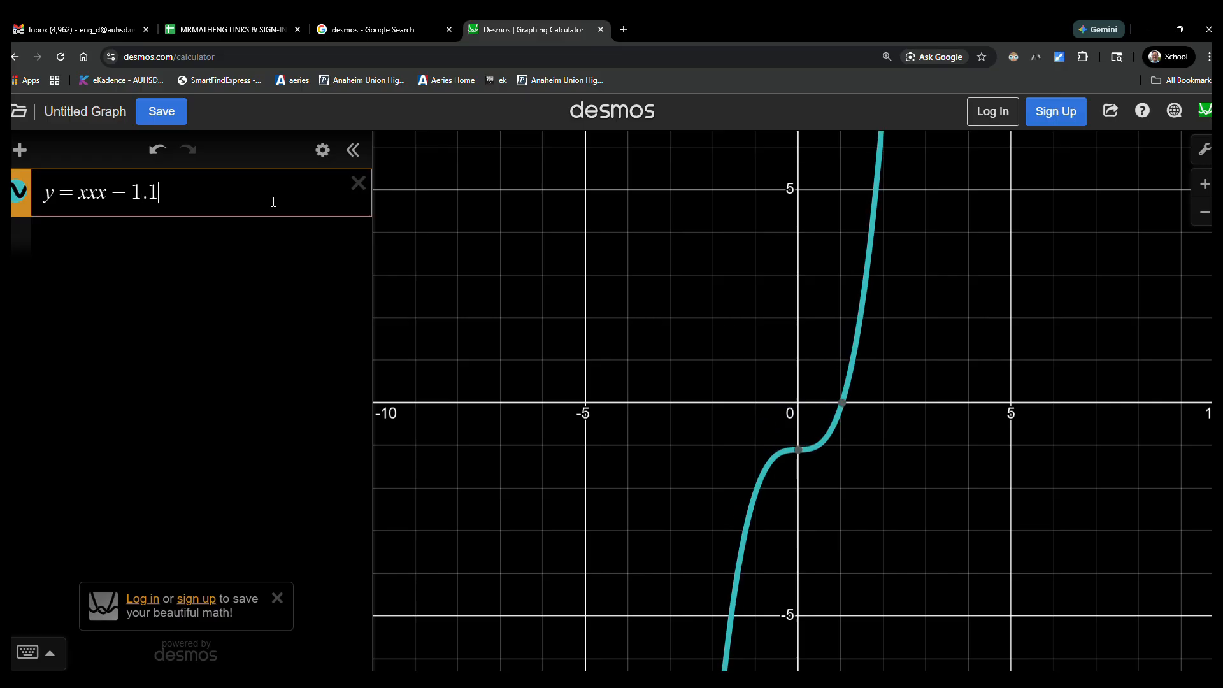
text(xx)
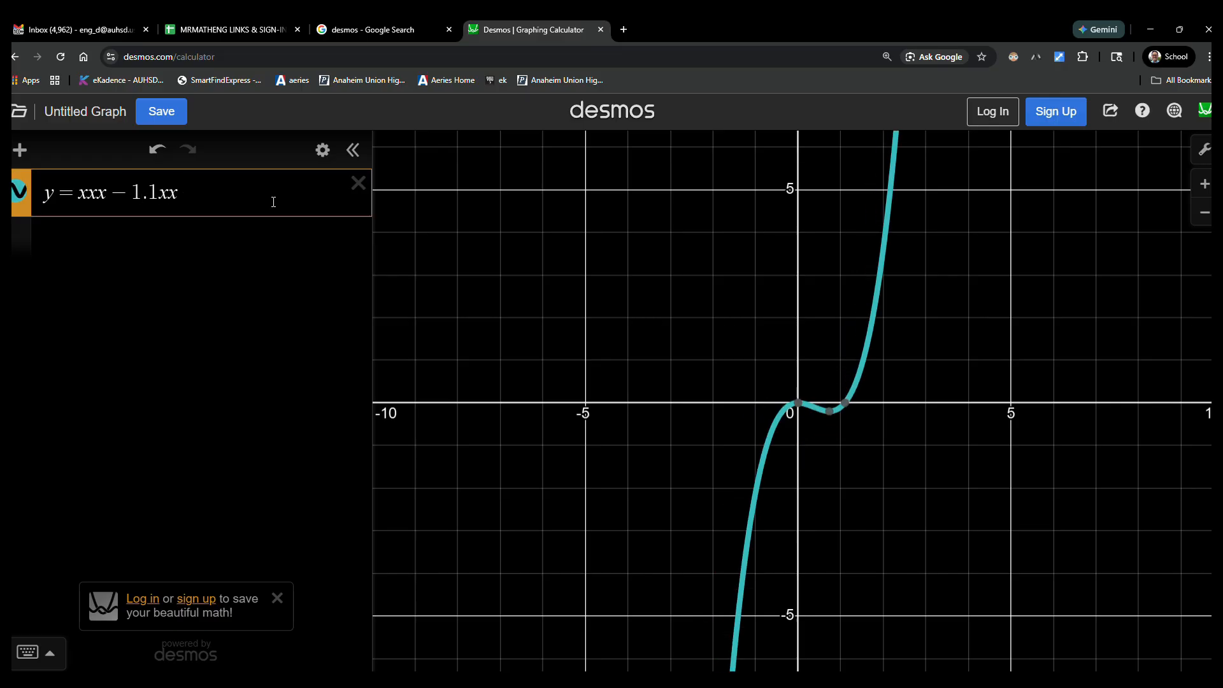
text(-65.4)
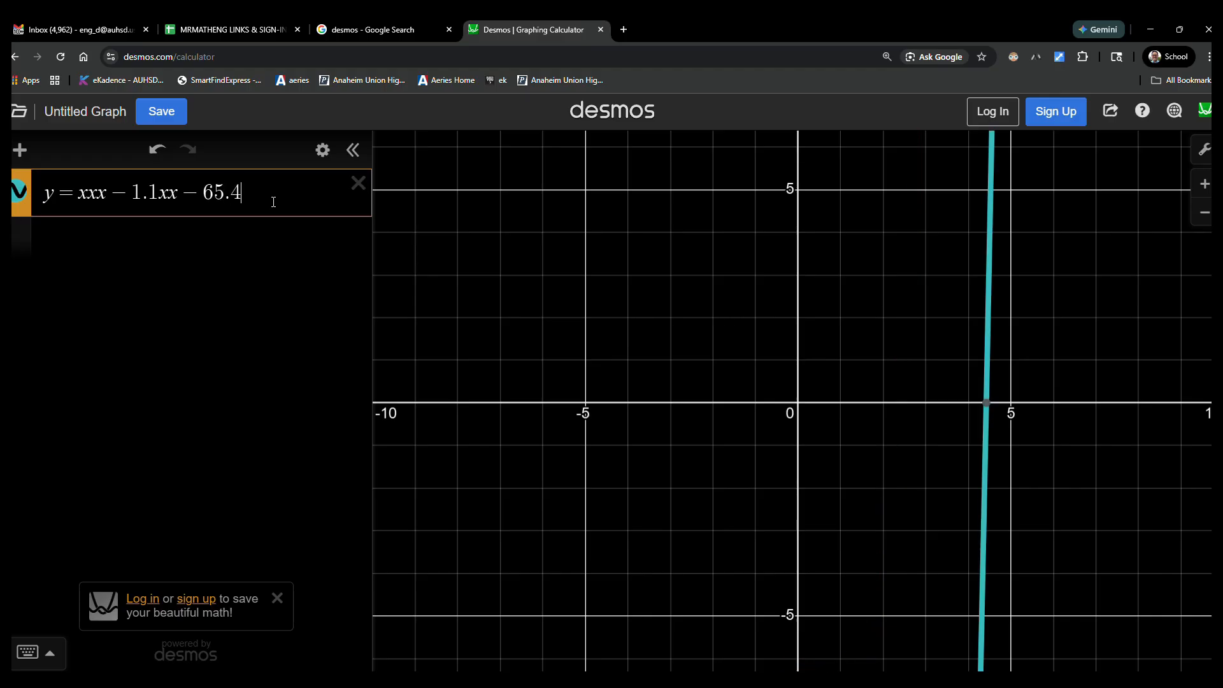
text(x+229.5)
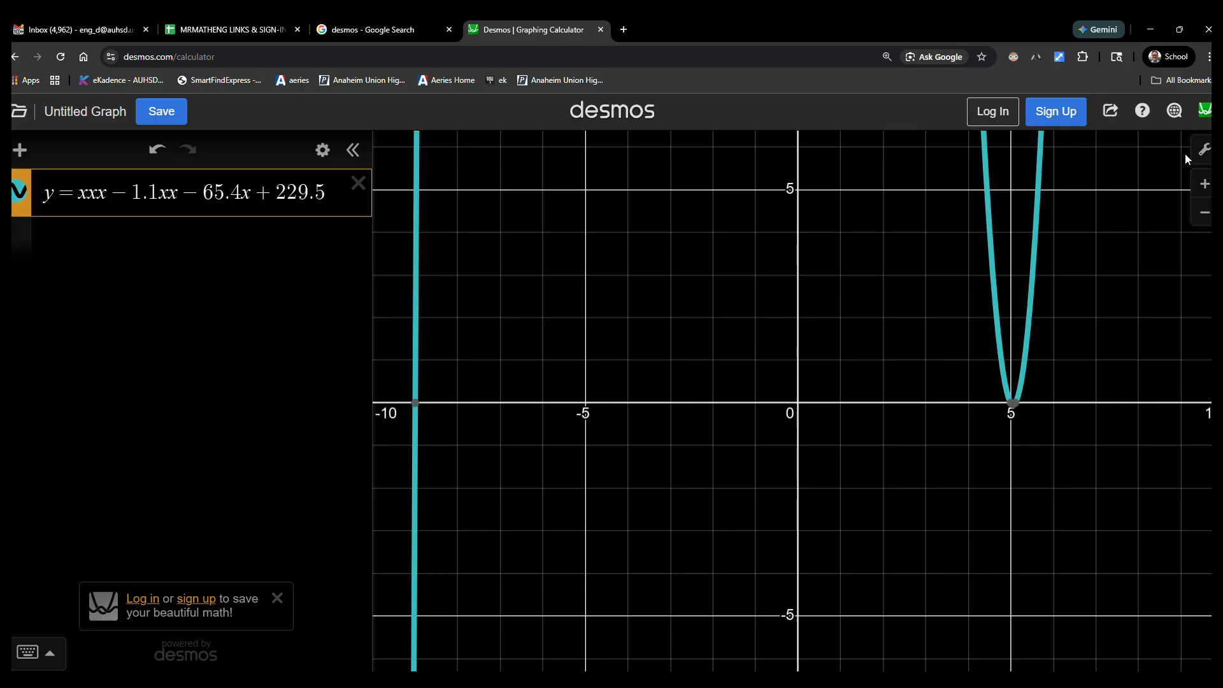
Step: Set the upper bound of the graph's y-axis to 446.38847 and close the graph settings
click(1204, 150)
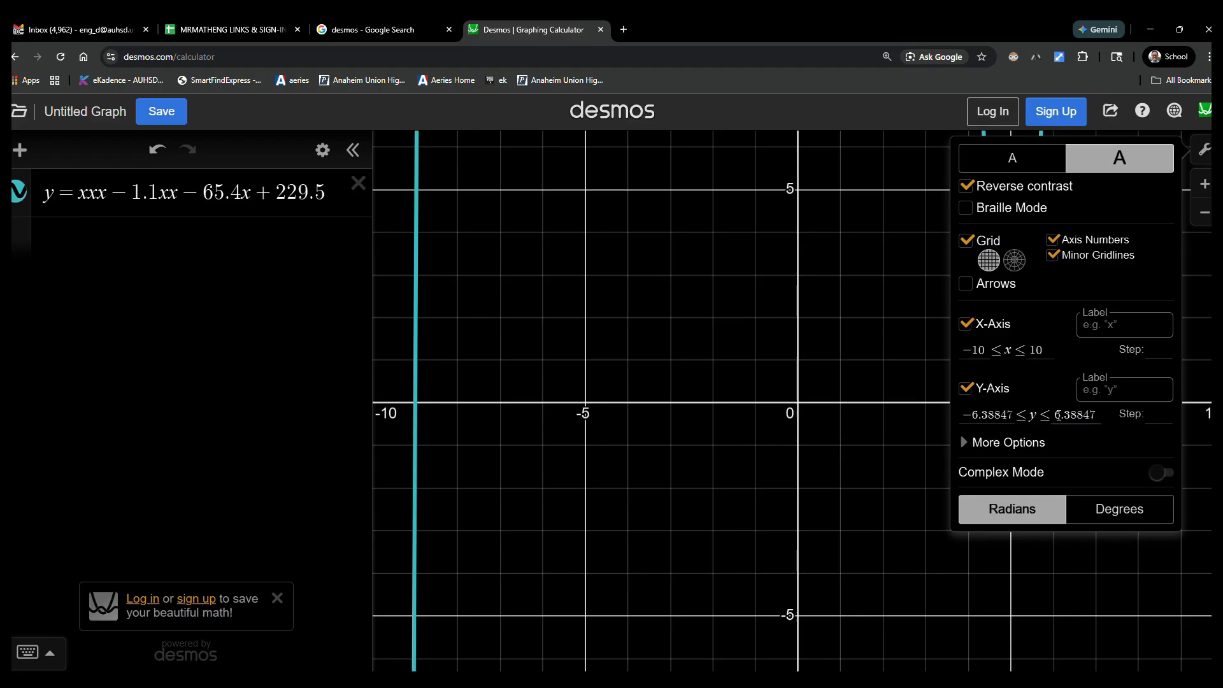
click(1065, 418)
text(44)
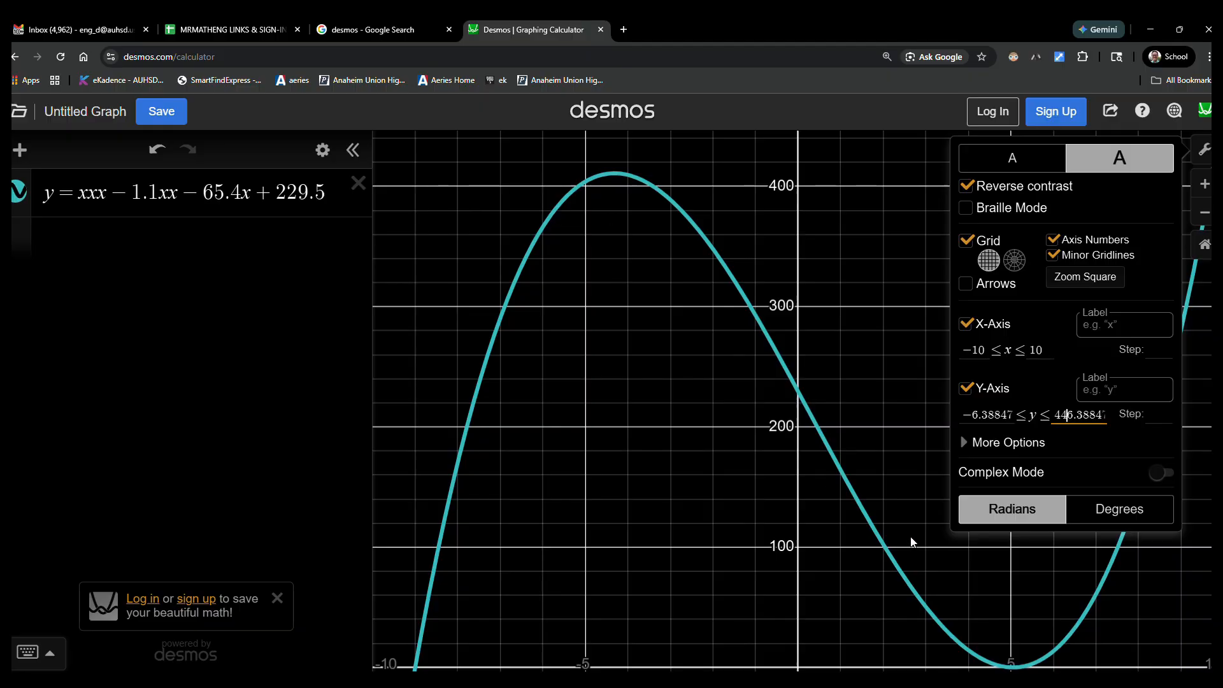
click(1205, 152)
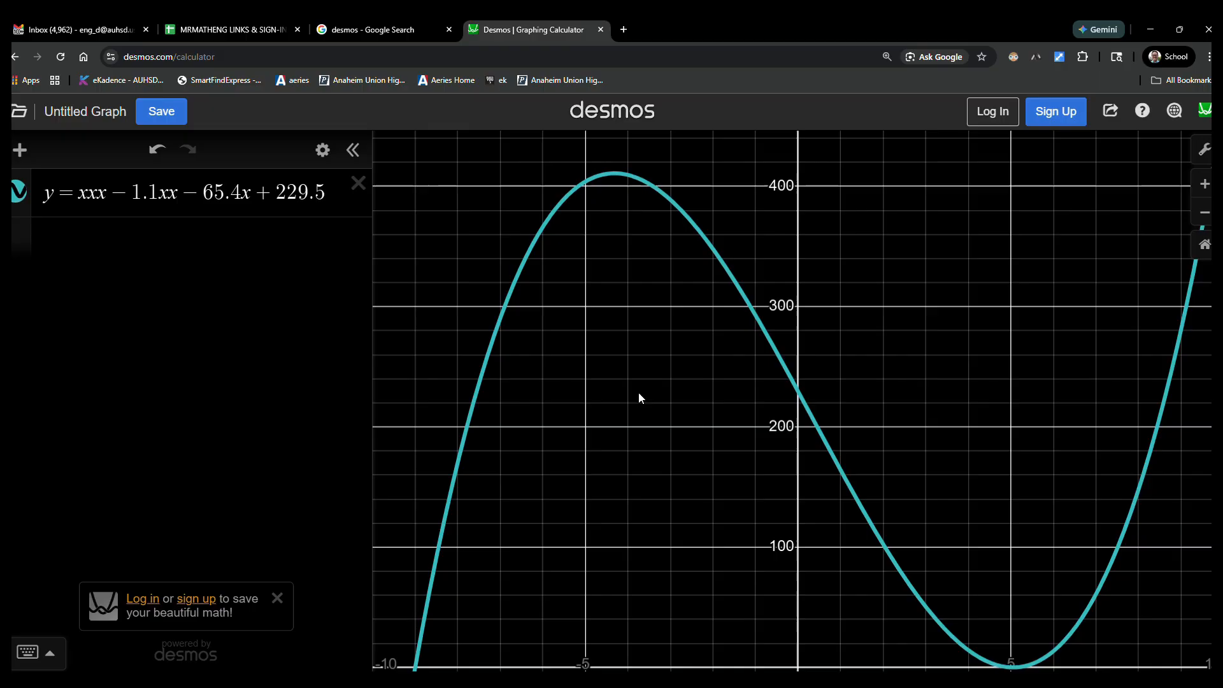
Step: Pan the graph slightly upward to expose the area below the x-axis, and open the graph settings
mouse_move(637, 451)
mouse_down()
mouse_move(639, 385)
mouse_move(636, 430)
mouse_up()
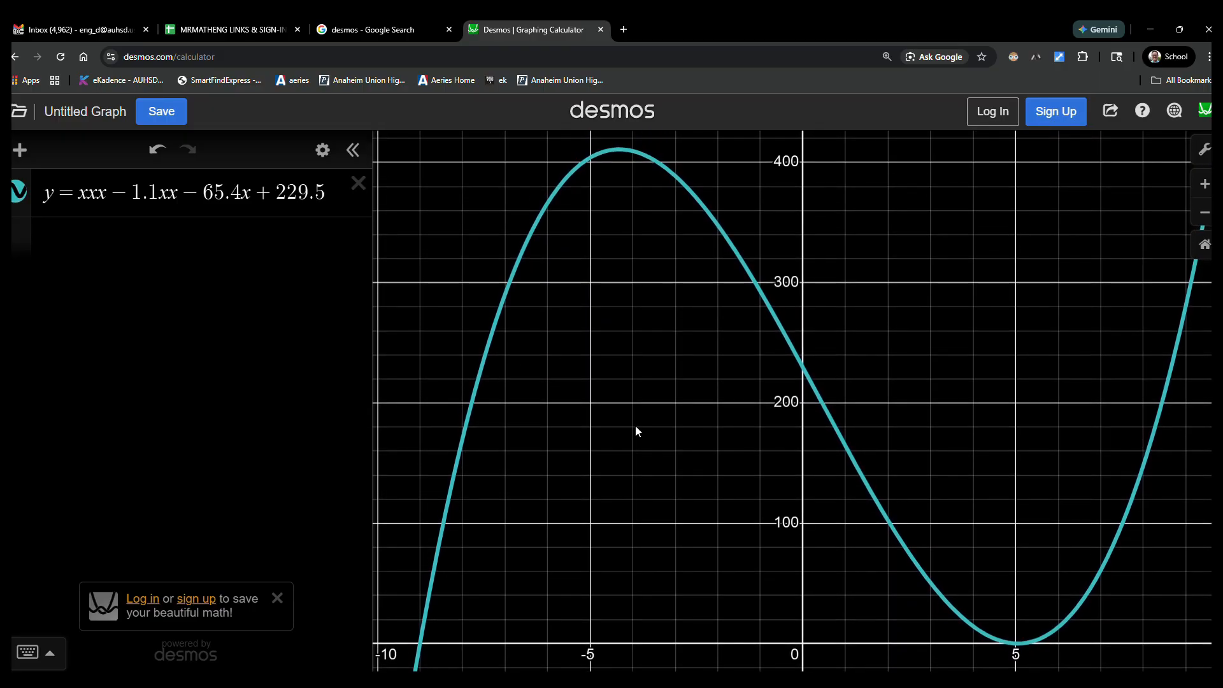
click(1205, 150)
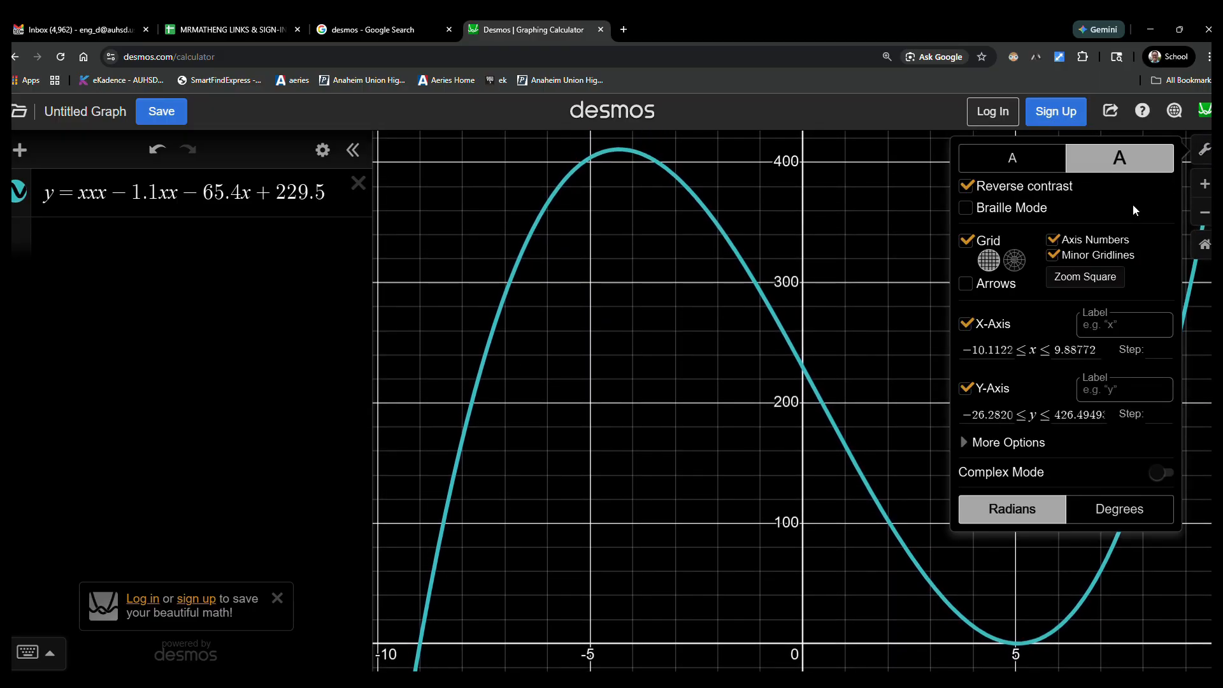
click(979, 351)
text(0)
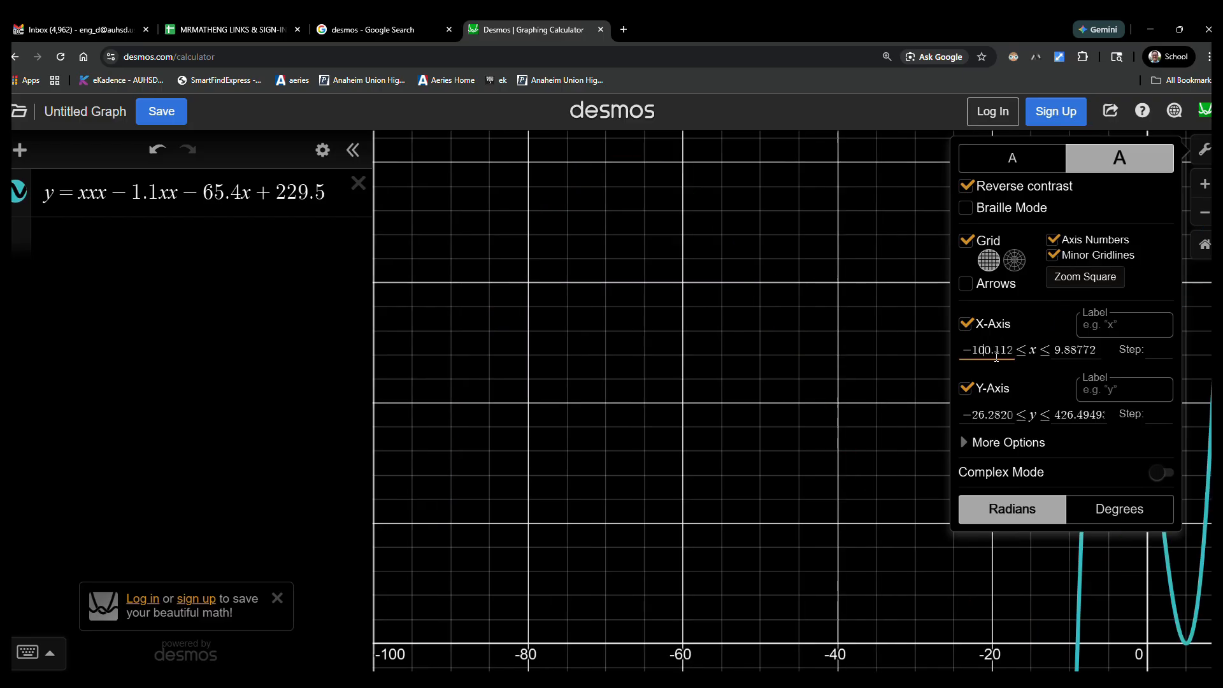
key(BackSpace)
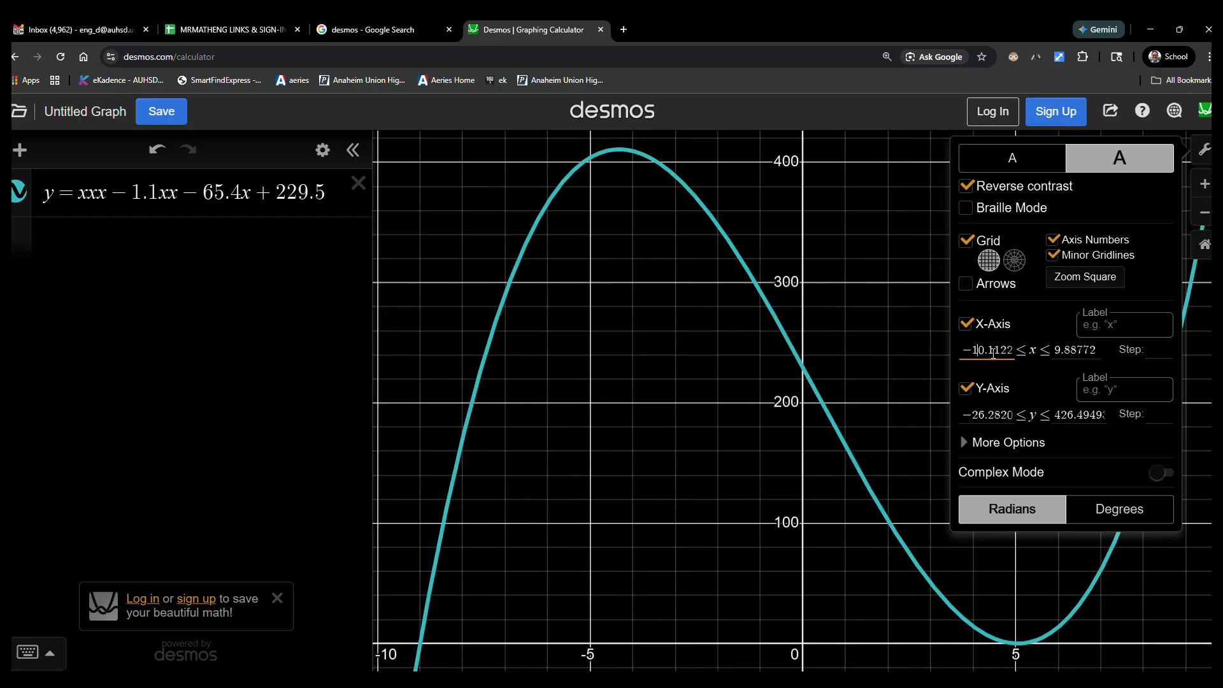
Step: Set the lower bound of the graph's y-axis to about −126.282 and close the graph settings
click(989, 418)
text(1)
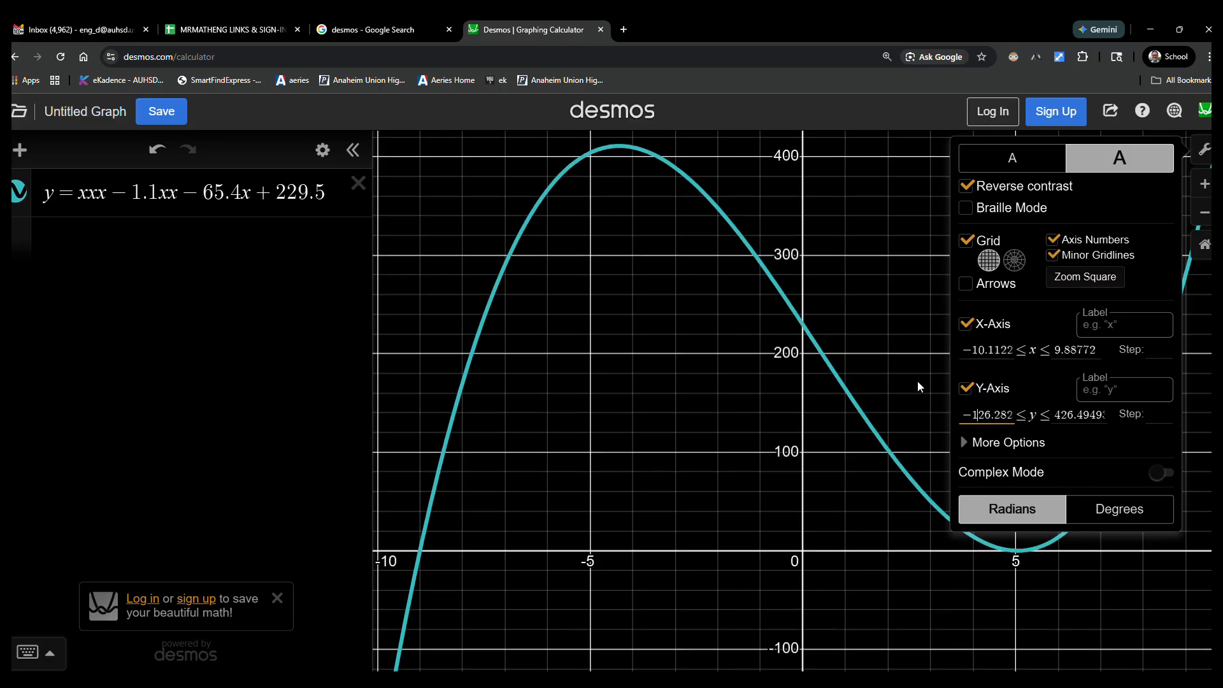
click(1203, 150)
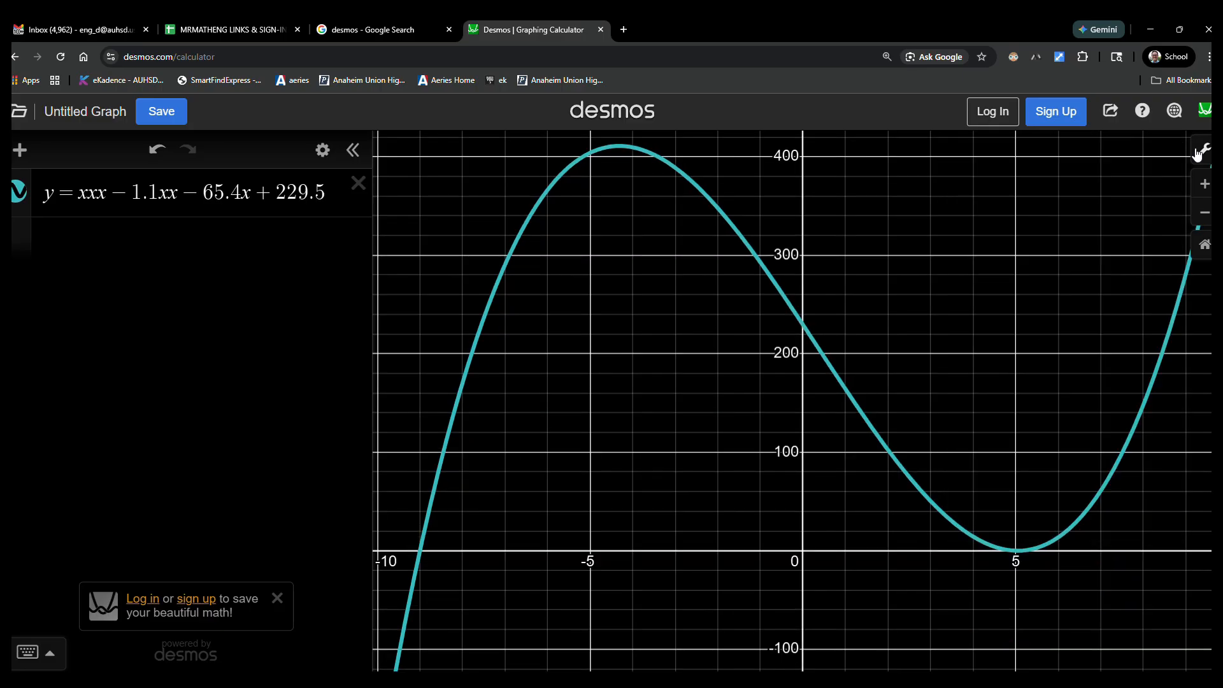
Step: Display the coordinates of the cubic's negative x-intercept and its x-intercept just beyond x = 5
click(421, 554)
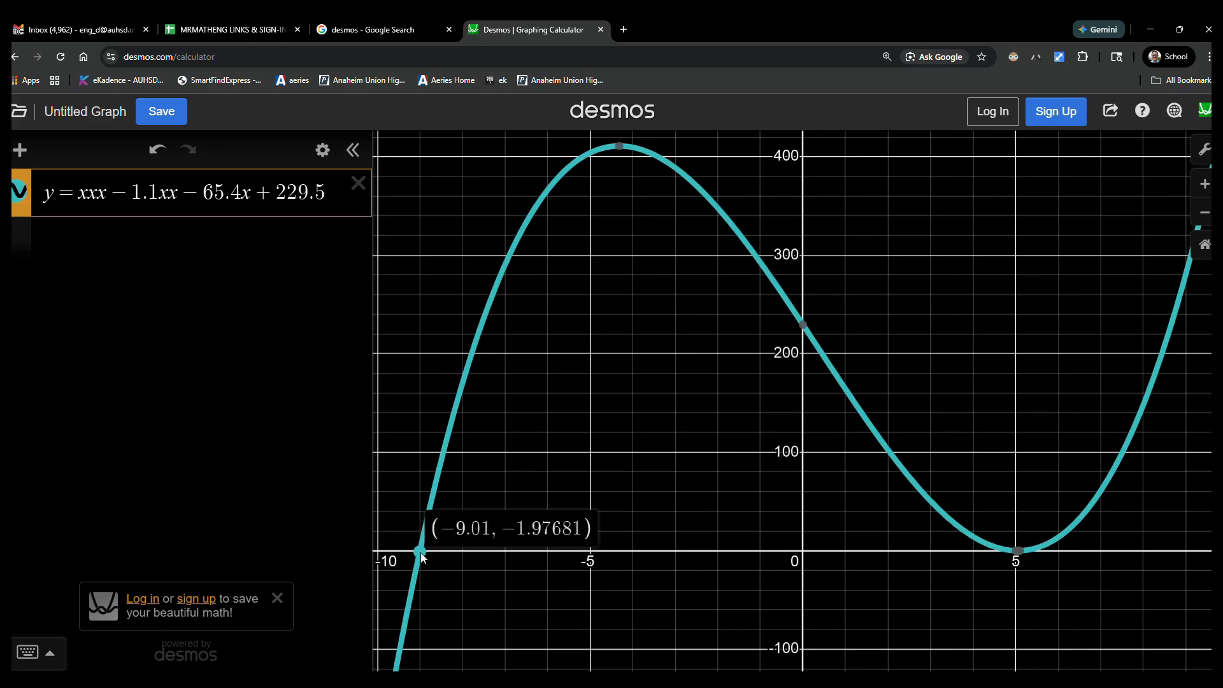
click(420, 552)
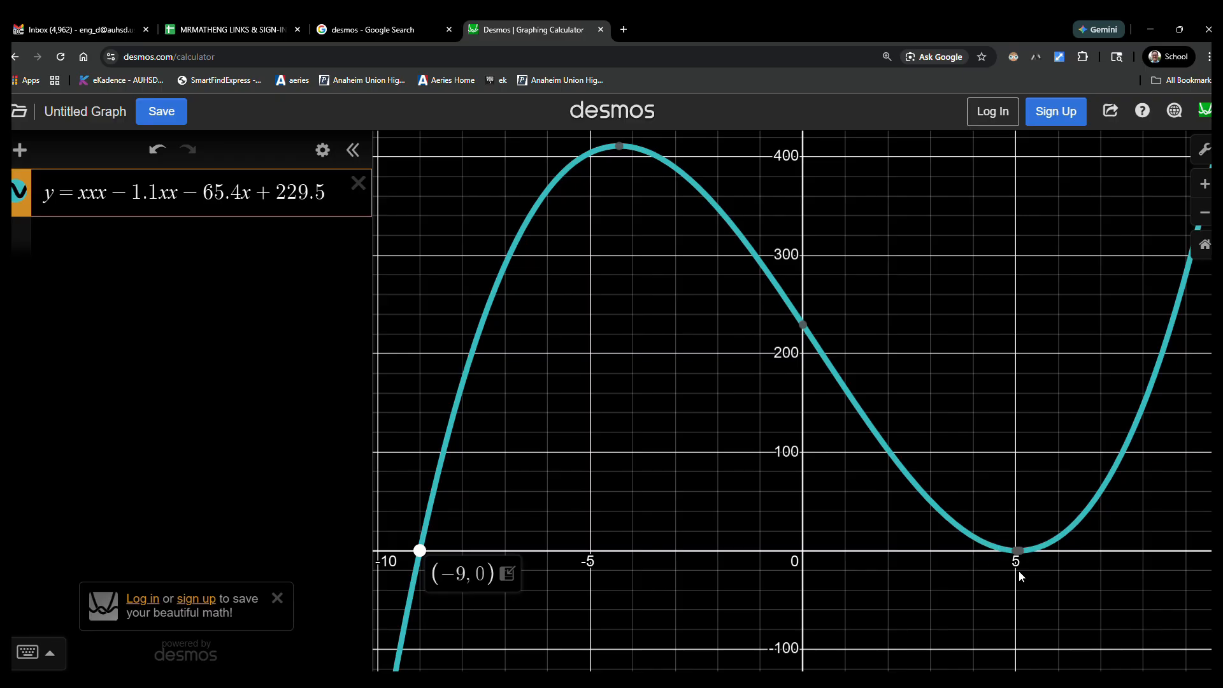
mouse_move(1030, 547)
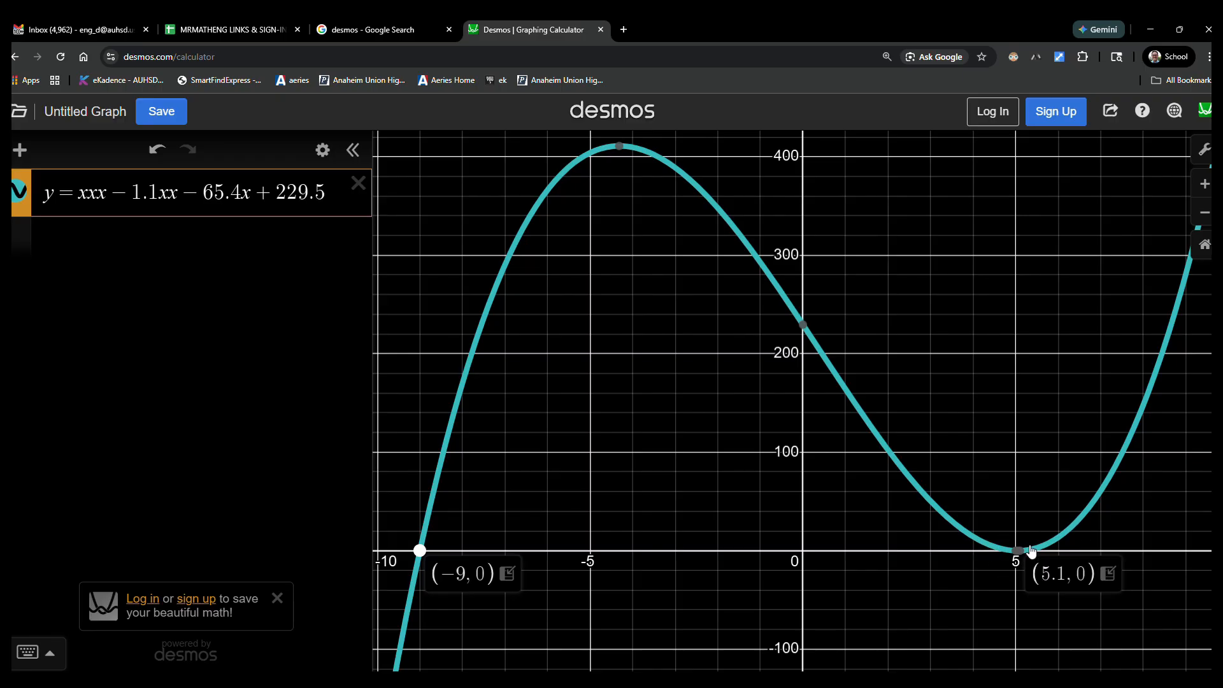
Step: Display the coordinates of the cubic's two x-intercepts near x = 5 and of the local minimum between them
drag(1097, 448, 771, 327)
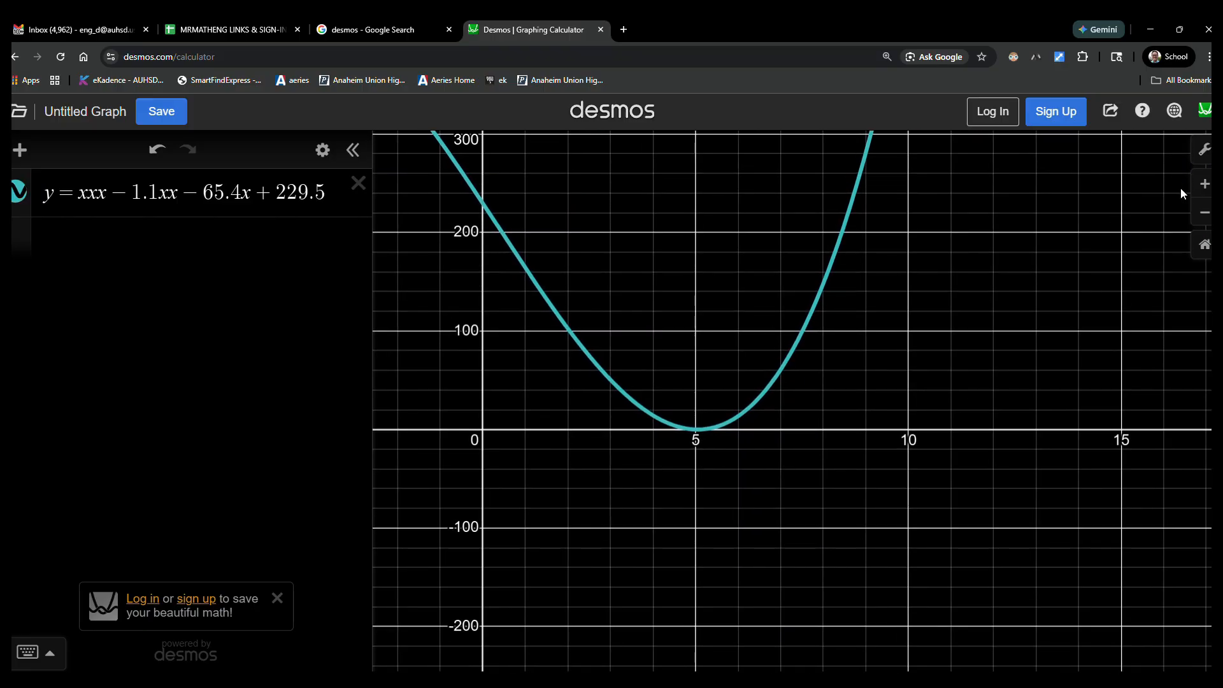
click(1205, 184)
scroll(727, 465, left, 10)
scroll(726, 465, down, 2)
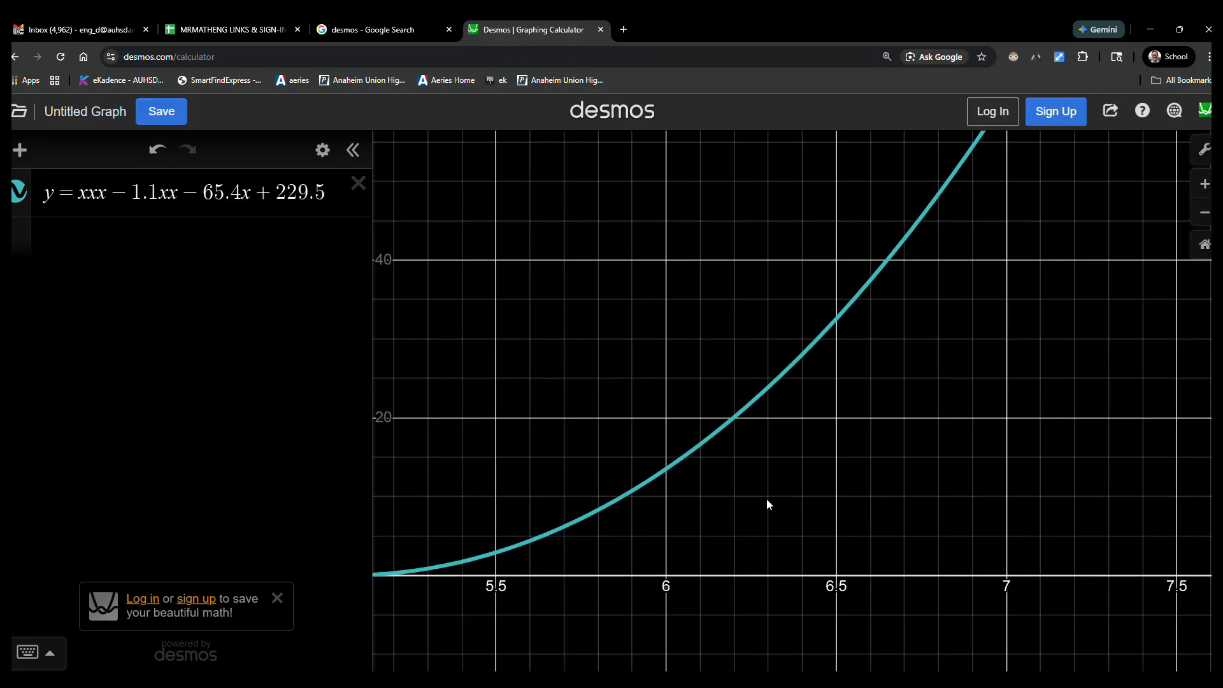
click(797, 452)
click(613, 495)
click(608, 488)
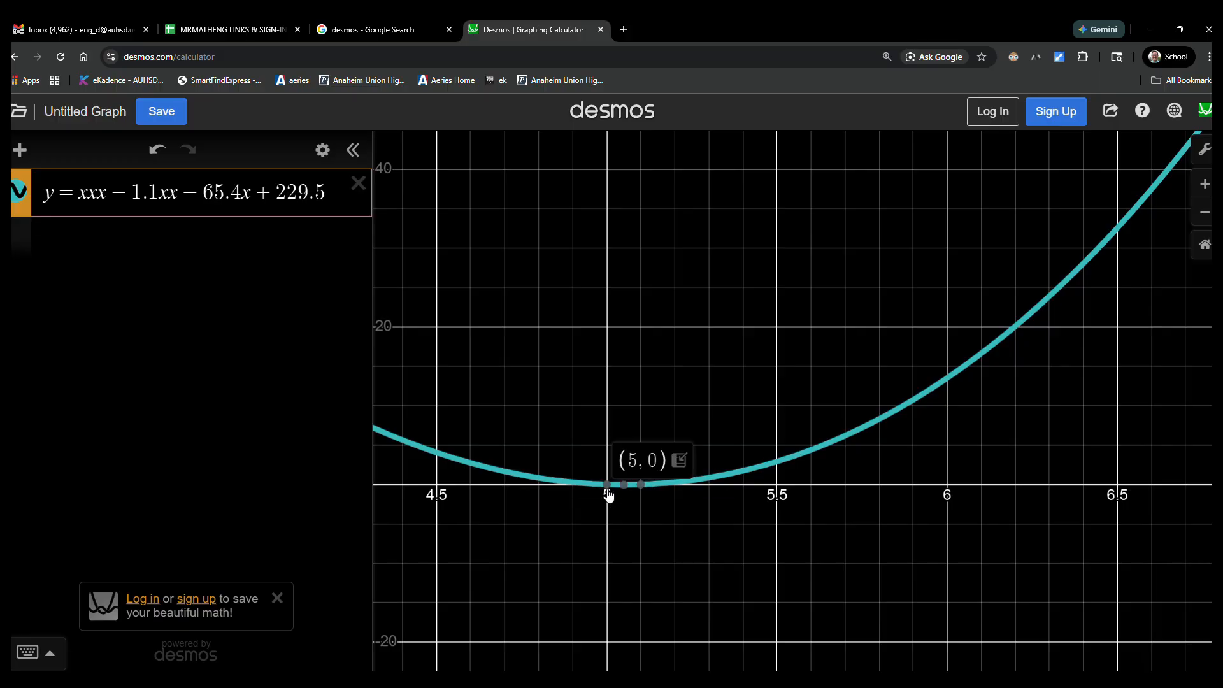
click(624, 487)
click(638, 487)
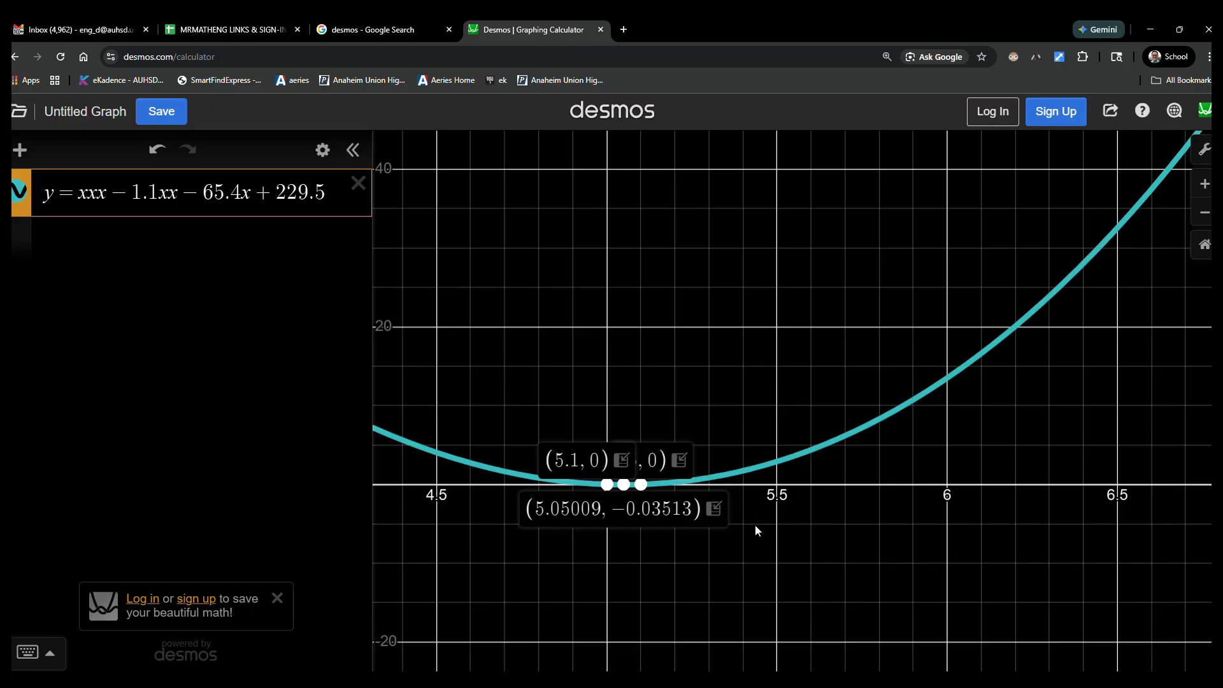
Step: Zoom the page out and back to 125%, and display the coordinates of the cubic's three key points near x = 5 again
key(ctrl+minus)
key(ctrl+plus)
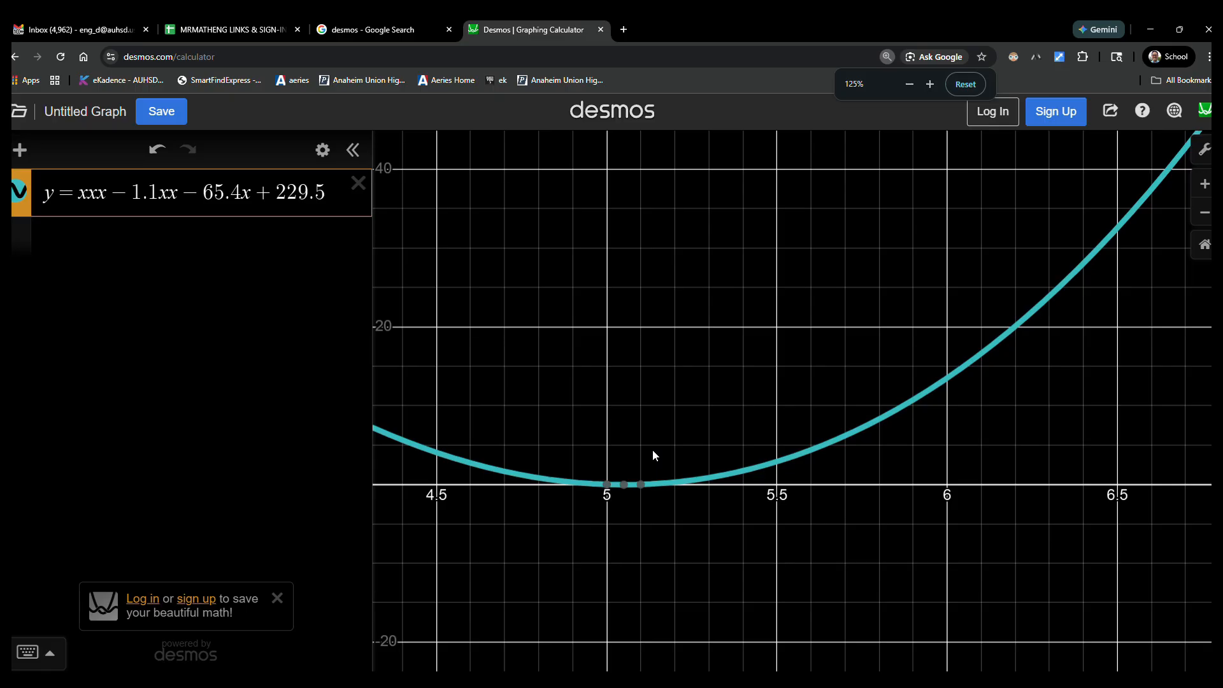
click(641, 484)
click(623, 484)
click(608, 484)
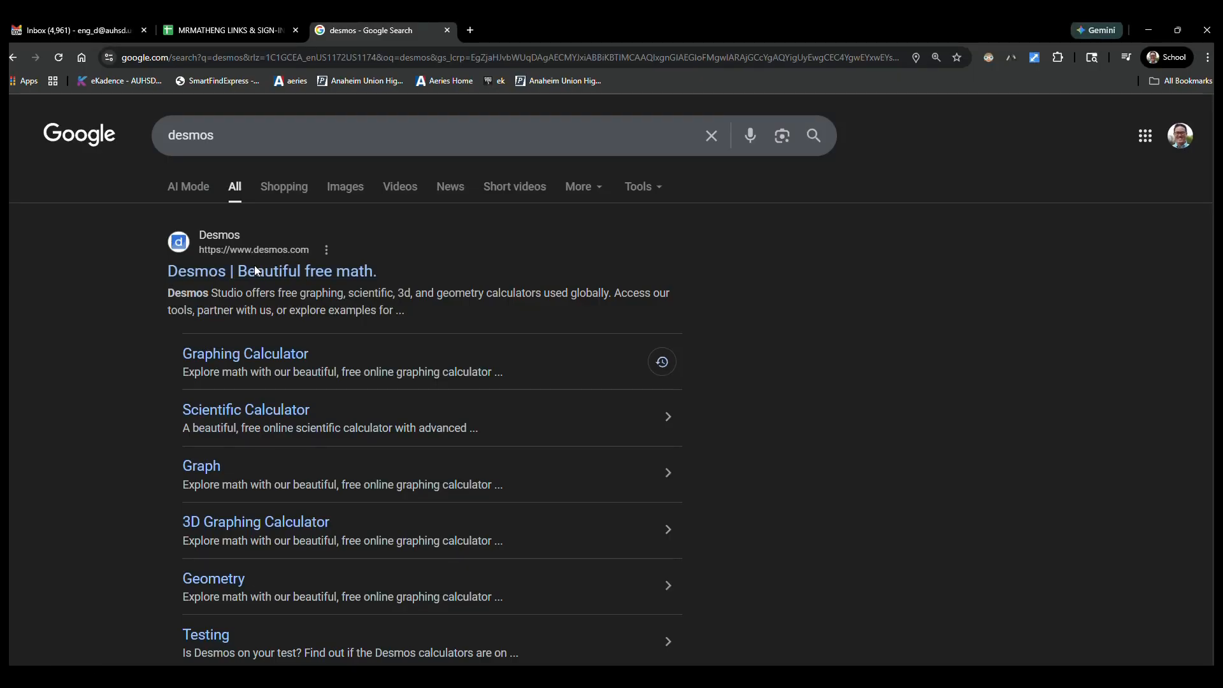
Step: Open the Desmos graphing calculator from the search results, begin the first expression with "f(x) =", and show the on-screen keypad
click(254, 265)
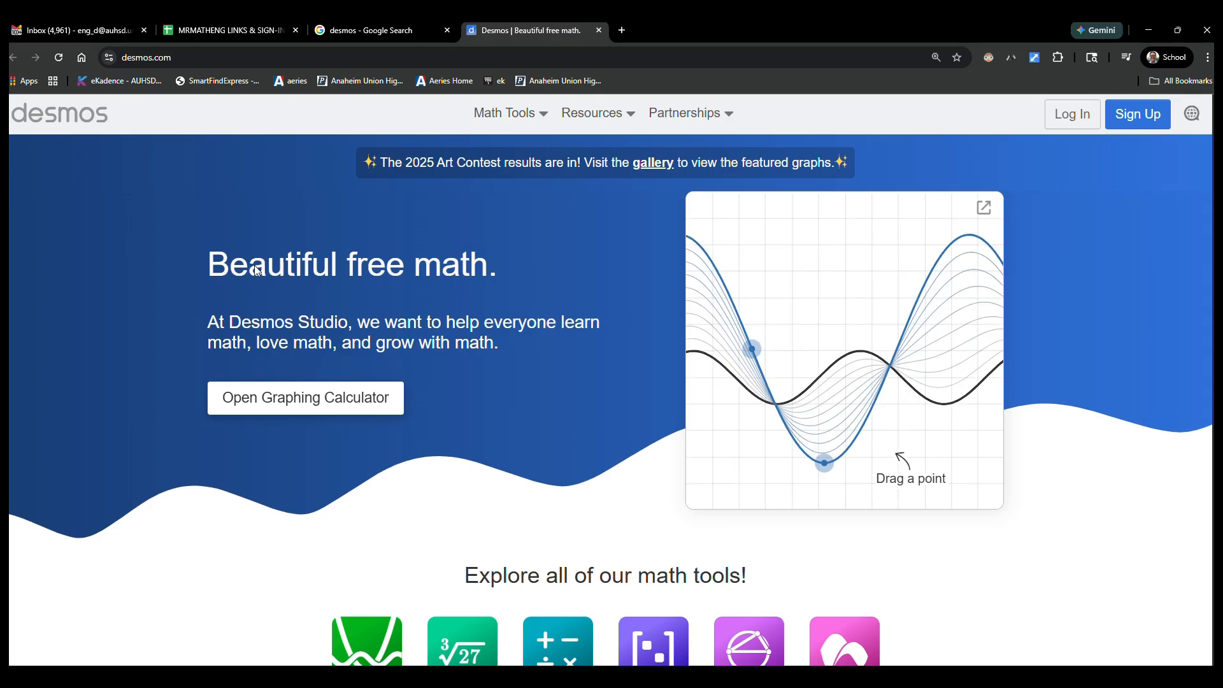
click(299, 400)
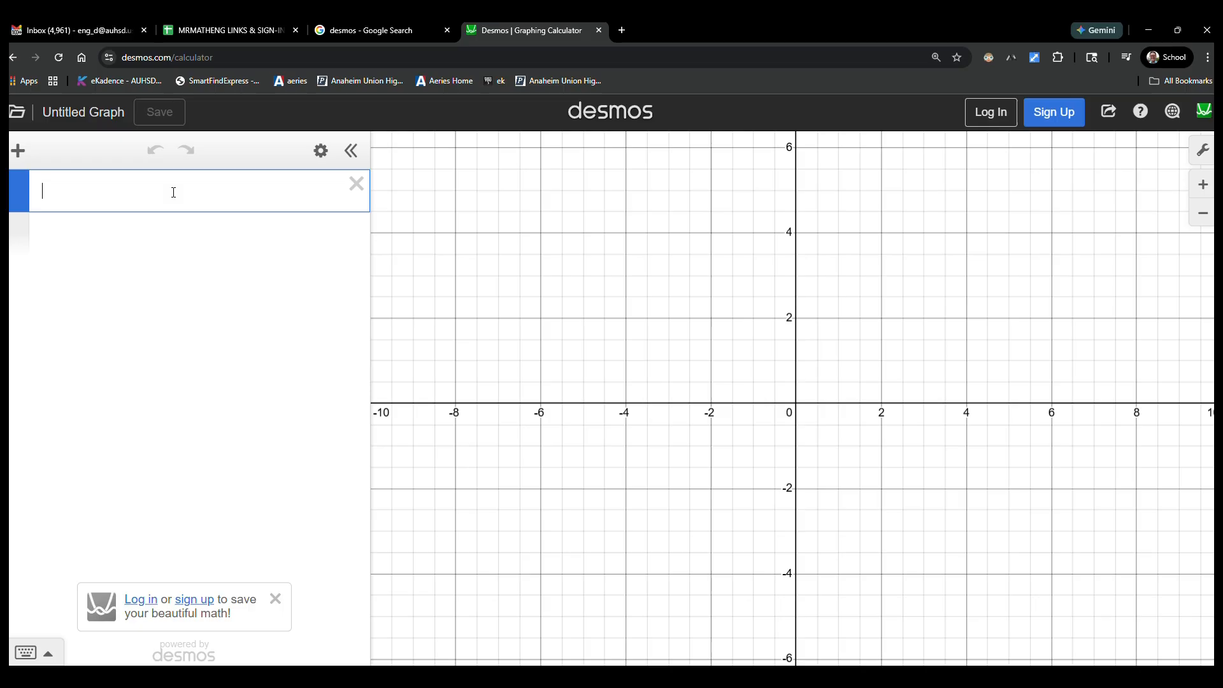
text(f)
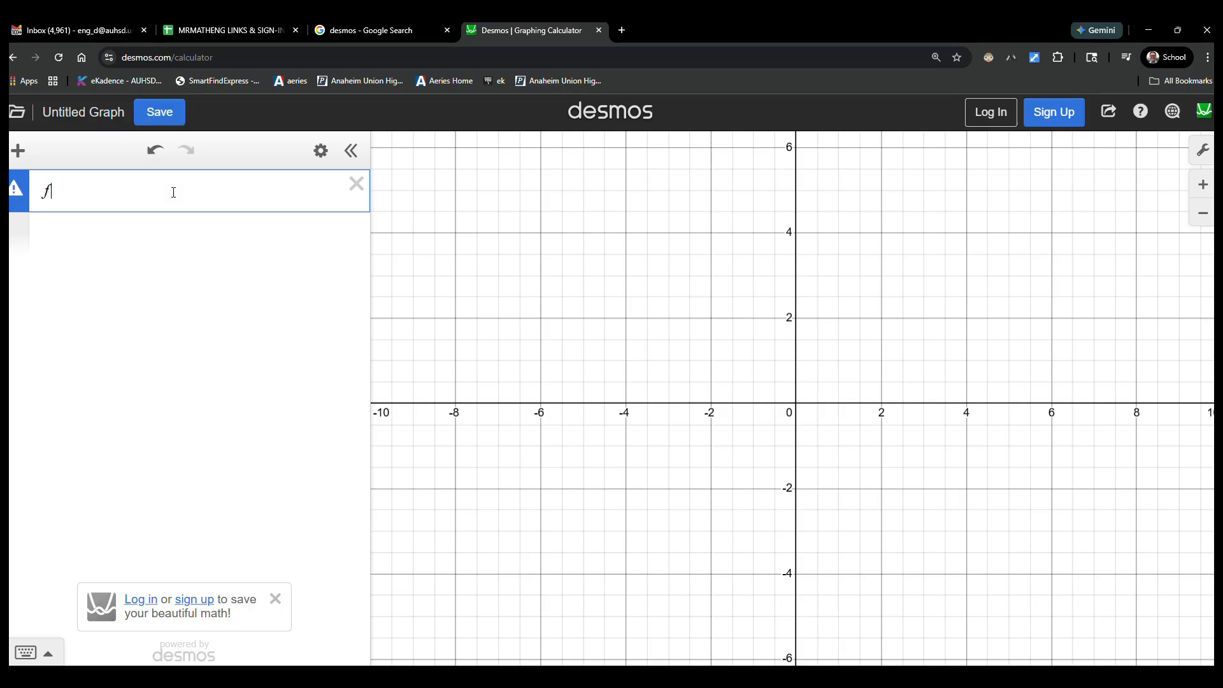
text((x) =)
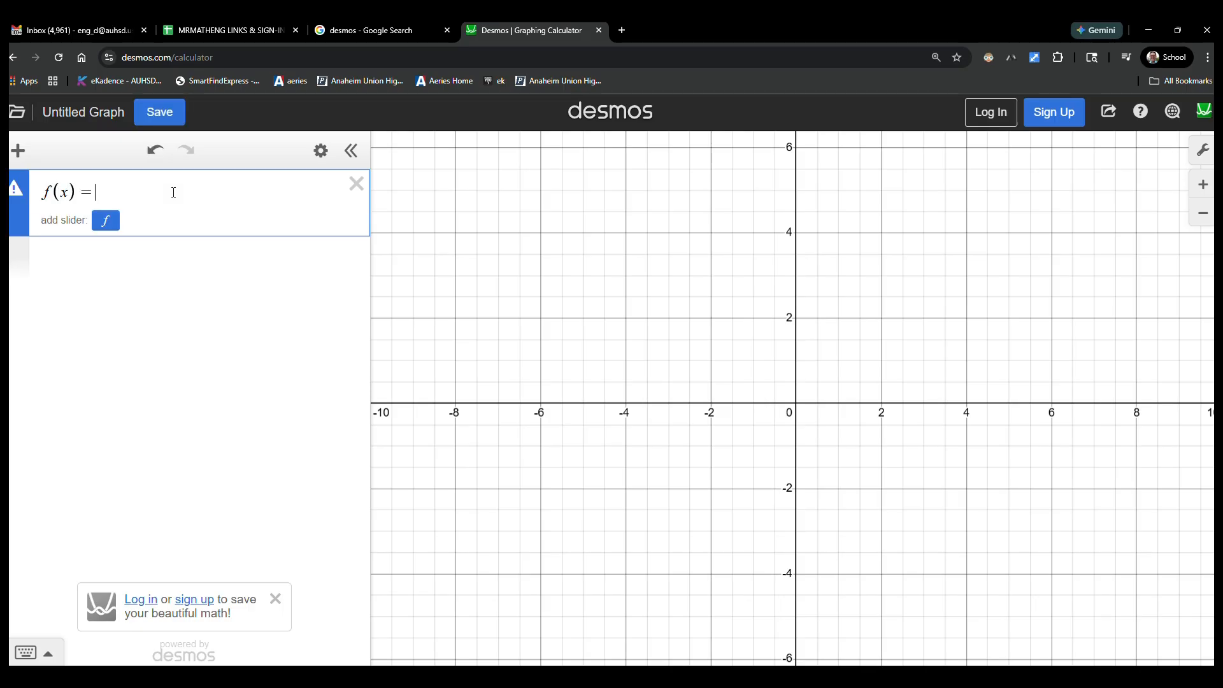
click(42, 646)
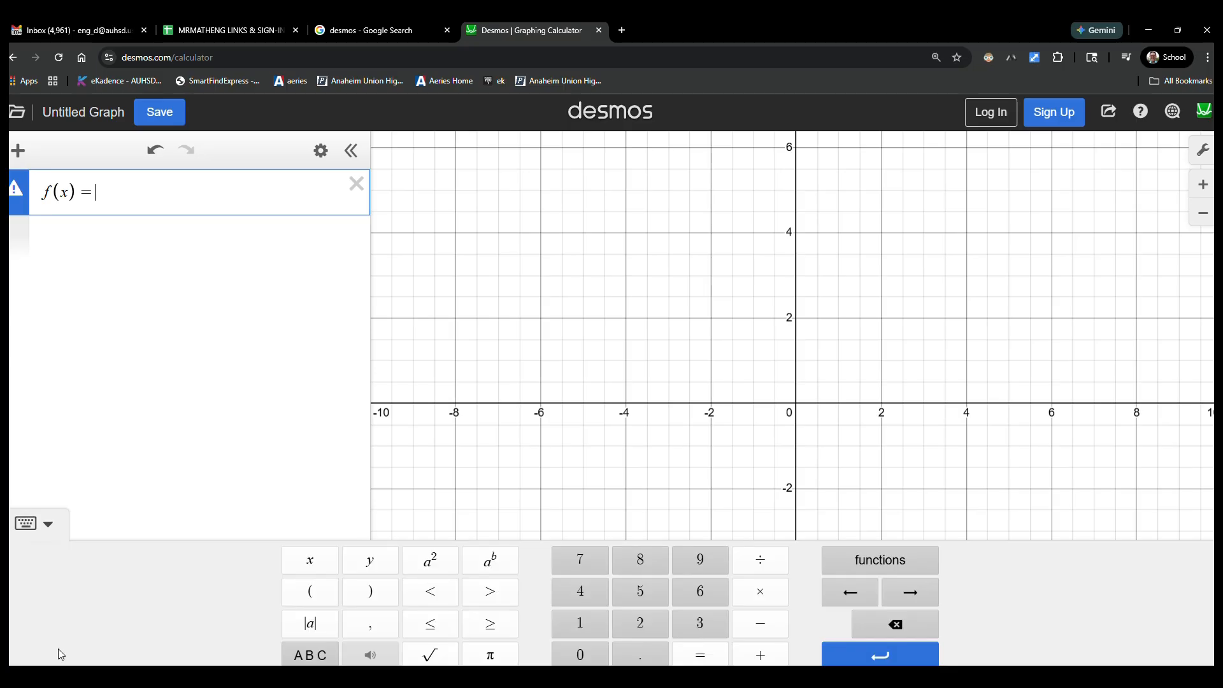
Step: Enlarge the calculator's text and turn on reverse contrast in the graph settings
click(1201, 155)
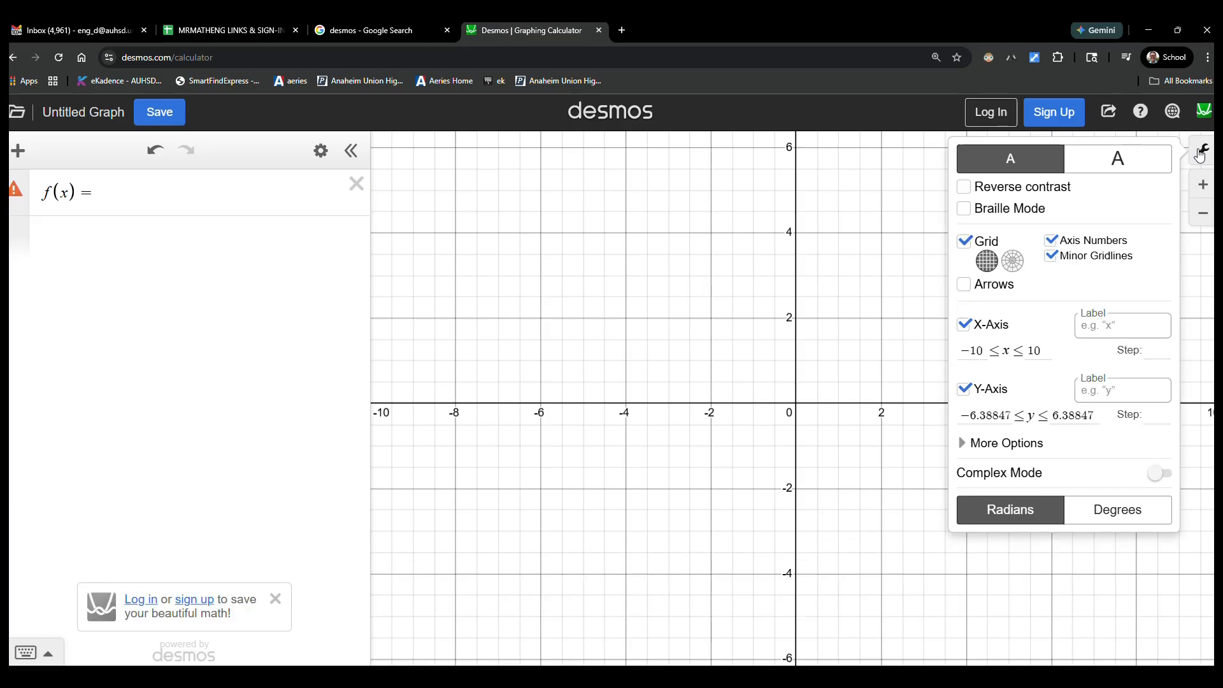
click(1068, 166)
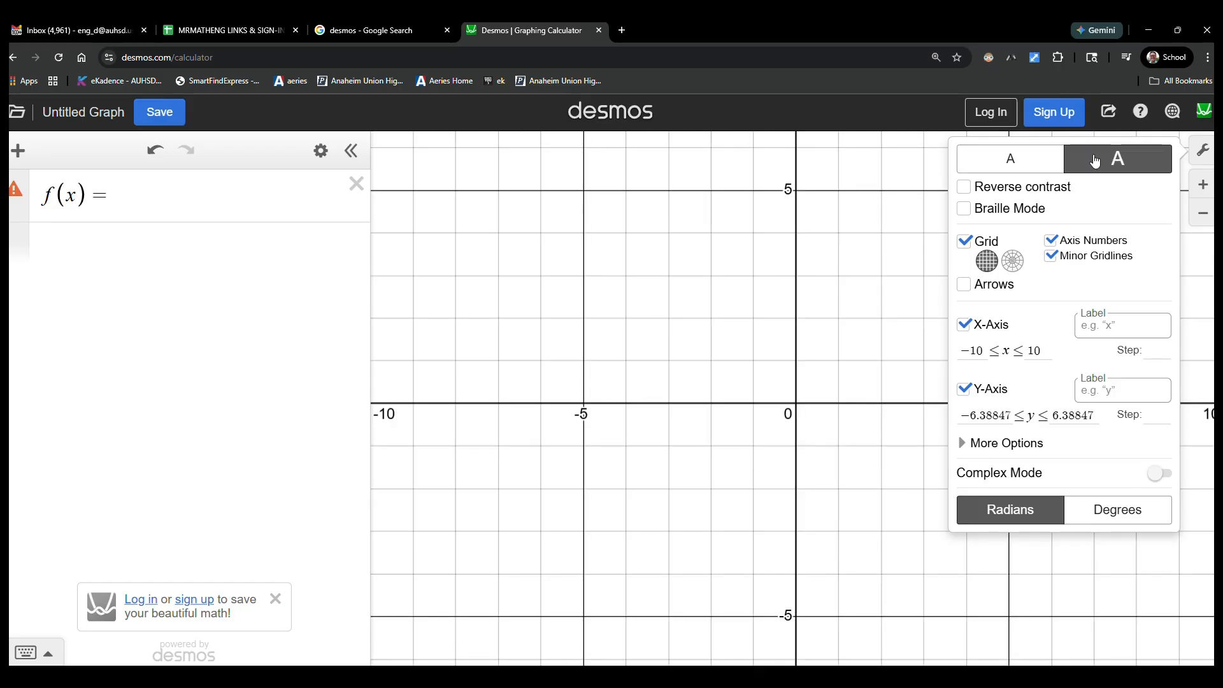
click(1001, 187)
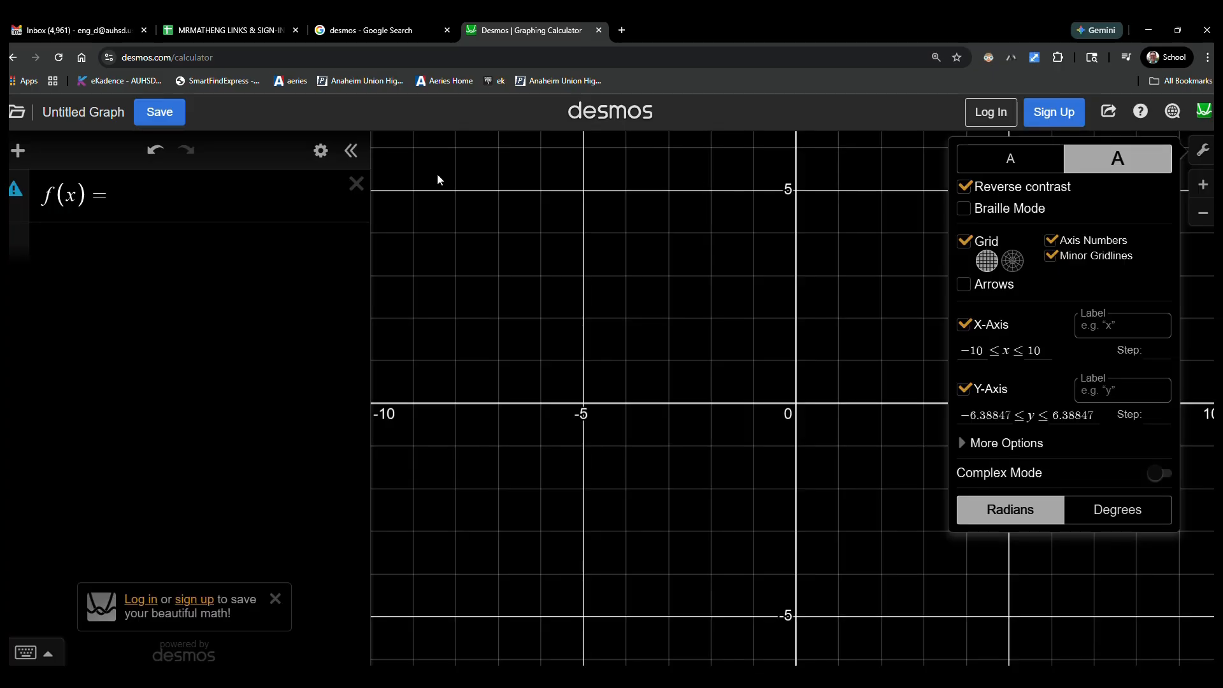
Step: Complete the function as f(x) = xx + 6x + 6 and display the coordinates of both x-intercepts of its parabola
click(197, 210)
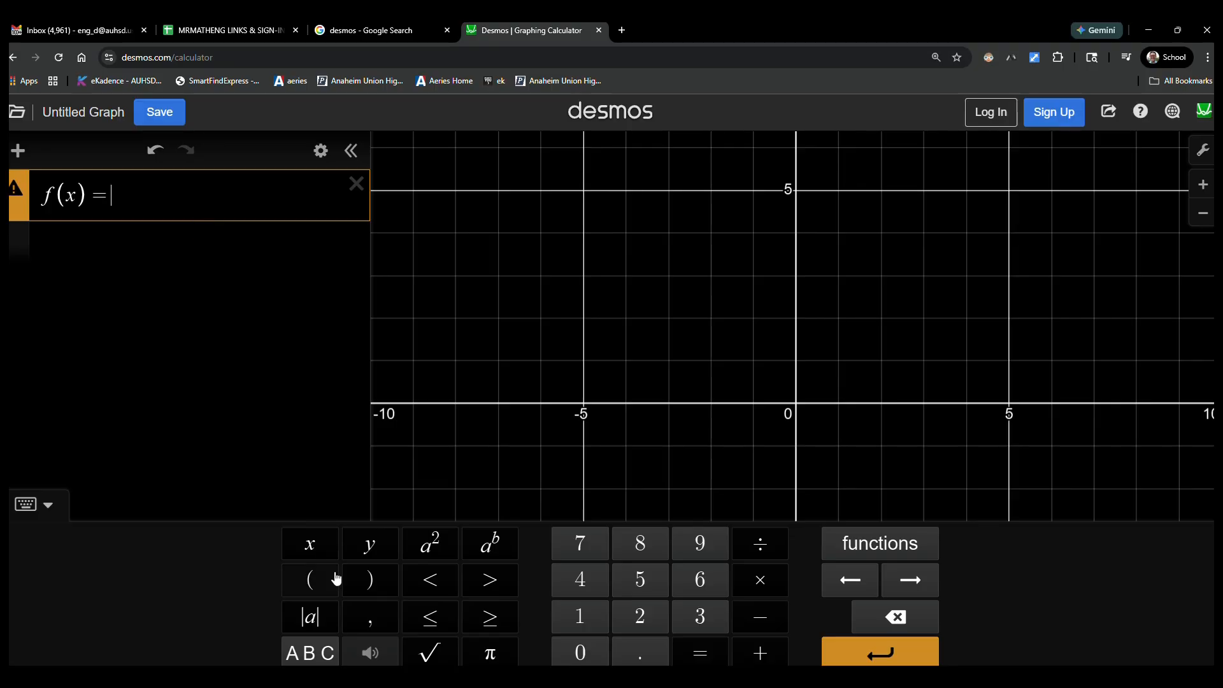
click(310, 543)
click(311, 543)
click(758, 652)
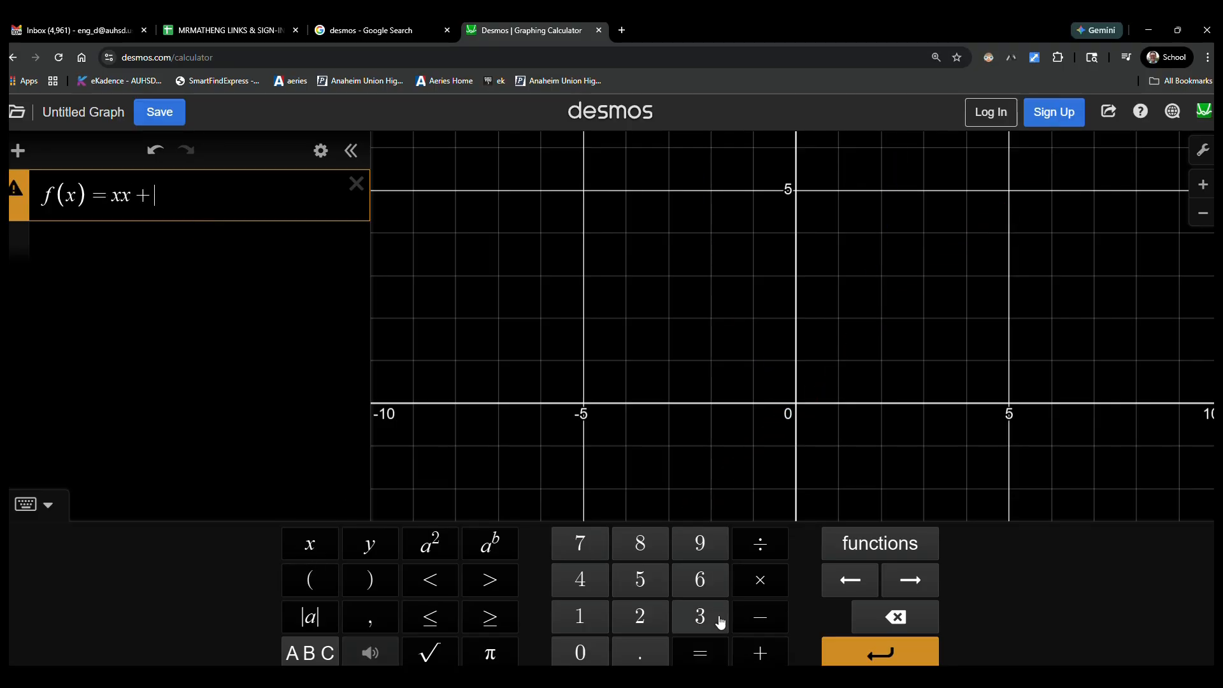
click(700, 579)
click(310, 544)
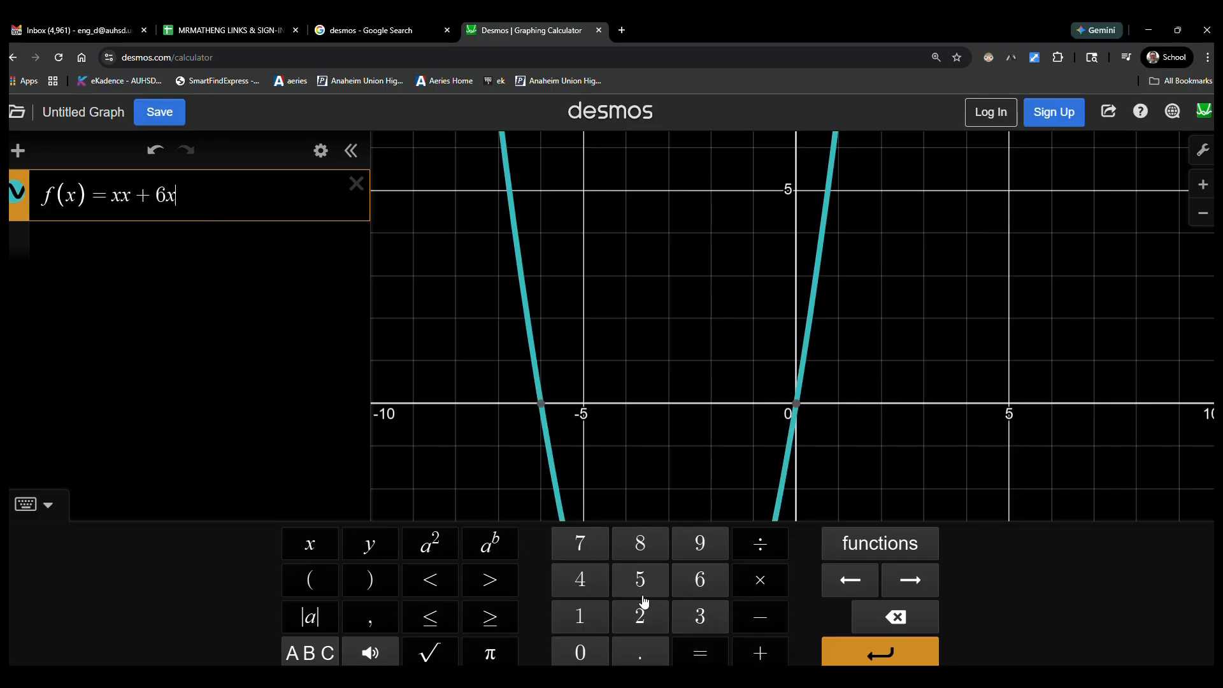
click(758, 650)
click(704, 581)
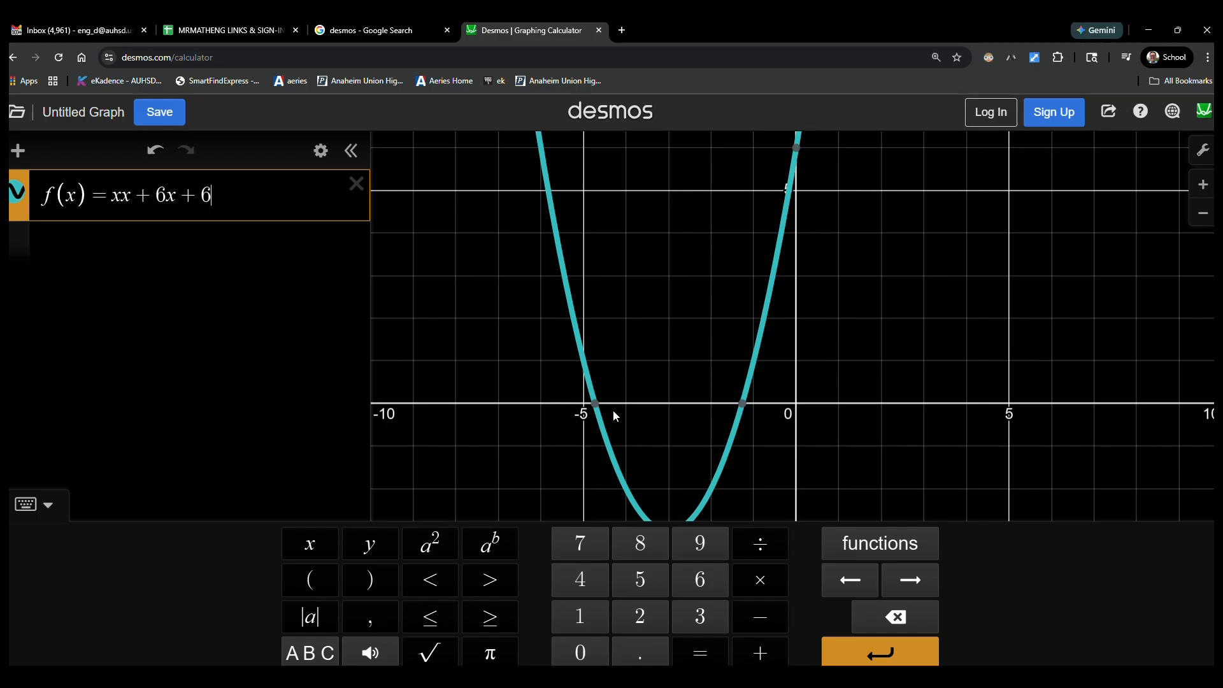
click(595, 403)
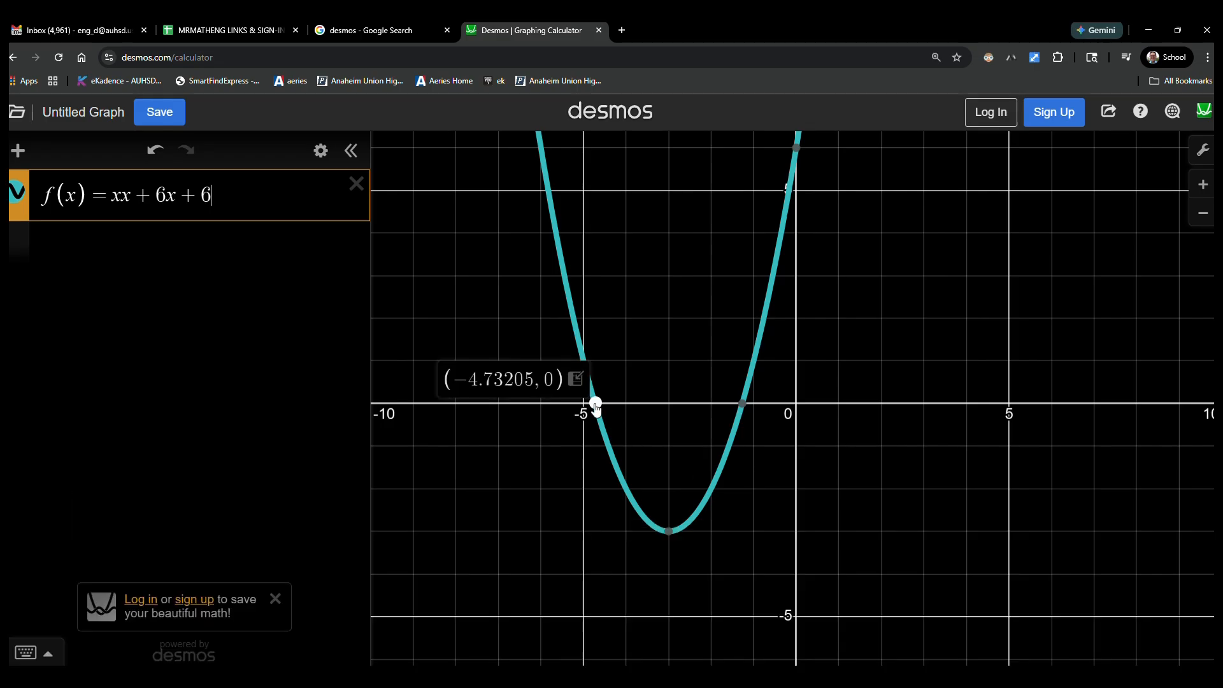
click(743, 403)
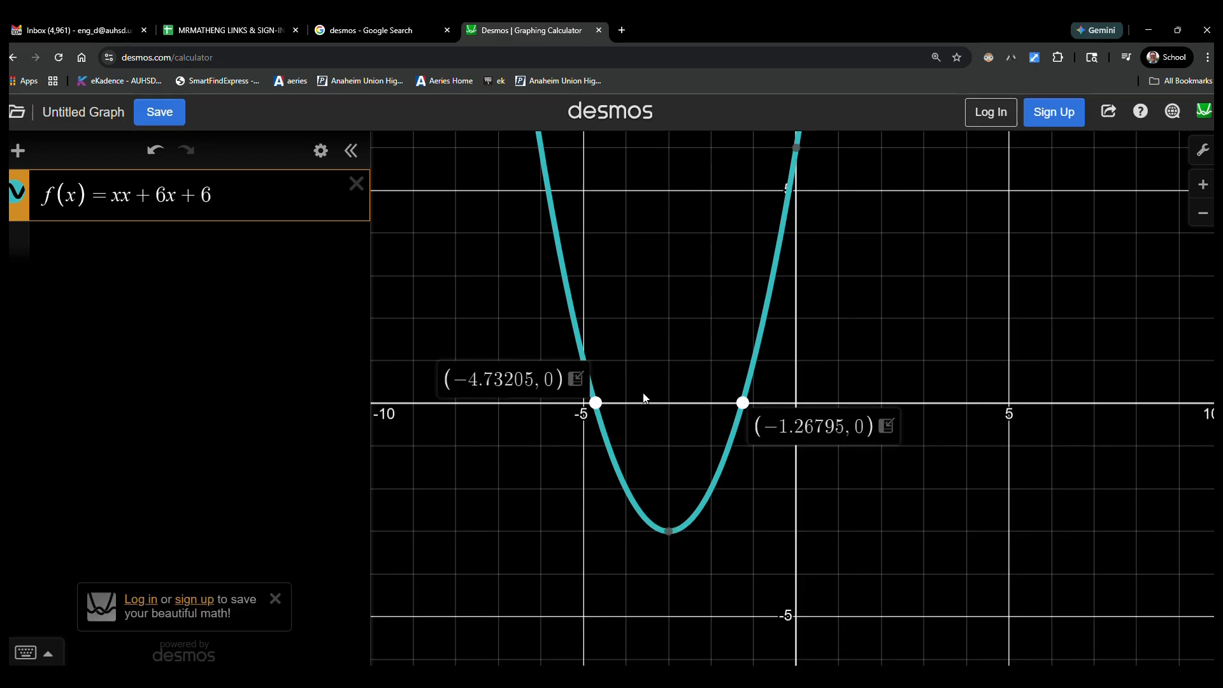